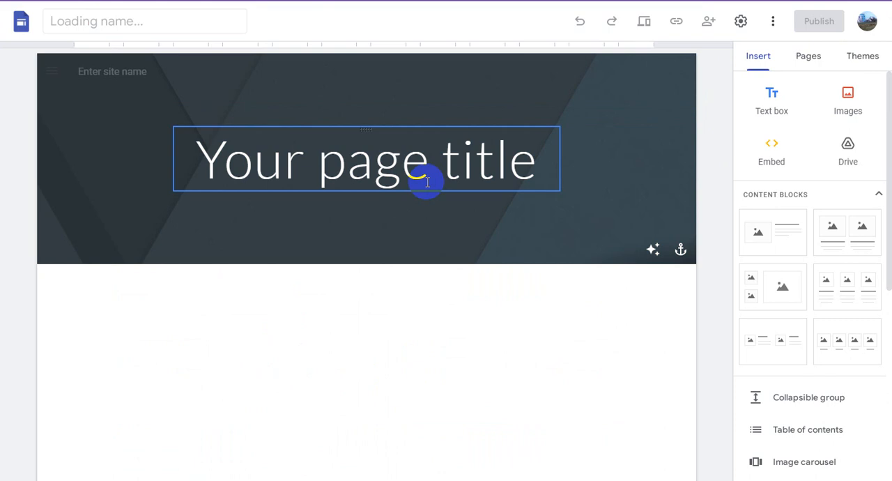
- Replace the page title placeholder with "Earn More From Your Website From Advertise & Monetize with AdsFirm"
{"action": "left_click", "coordinate": [297, 157]}
{"action": "triple_click", "coordinate": [341, 161]}
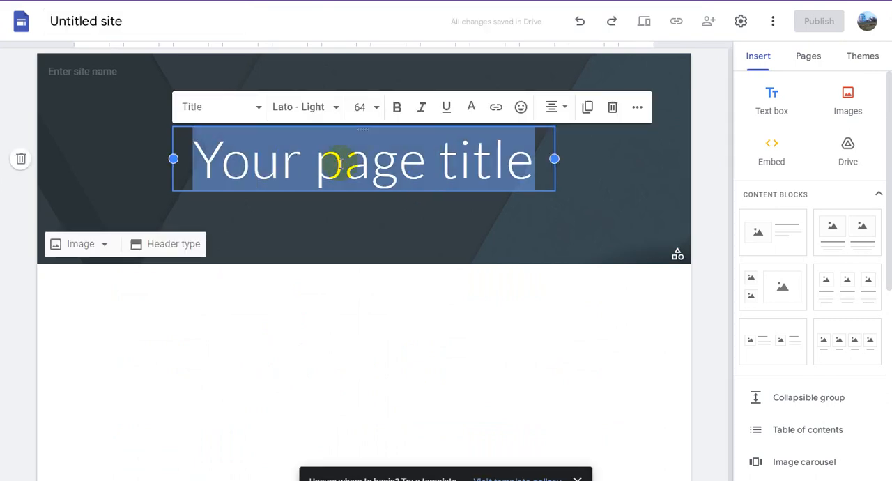
{"action": "type", "text": "Earn More From Your Website From Advertise & Monetize with AdsFirm"}
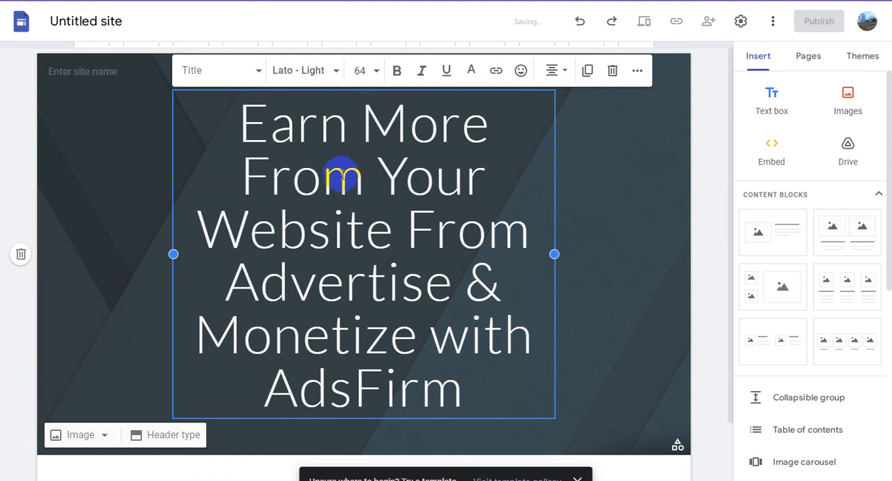
- Make the whole page title bold and widen its text box on both sides to span most of the header
{"action": "triple_click", "coordinate": [347, 127]}
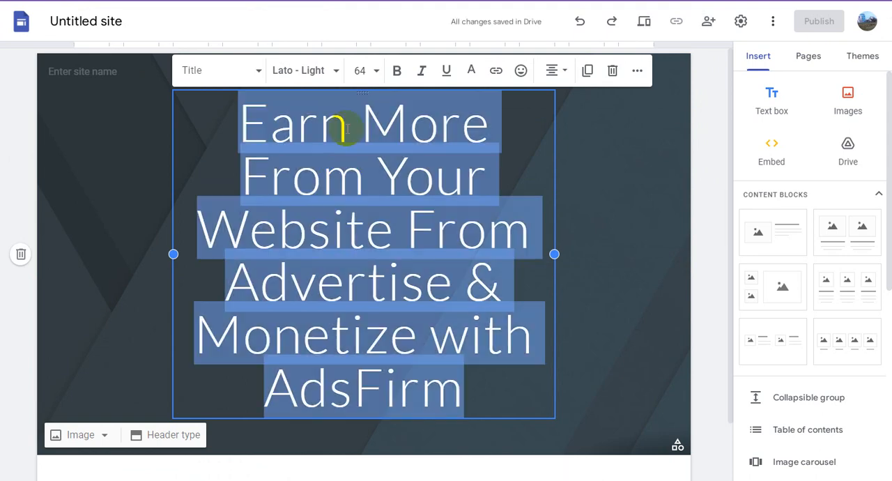
{"action": "left_click", "coordinate": [396, 71]}
{"action": "left_click_drag", "start_coordinate": [173, 254], "coordinate": [58, 253]}
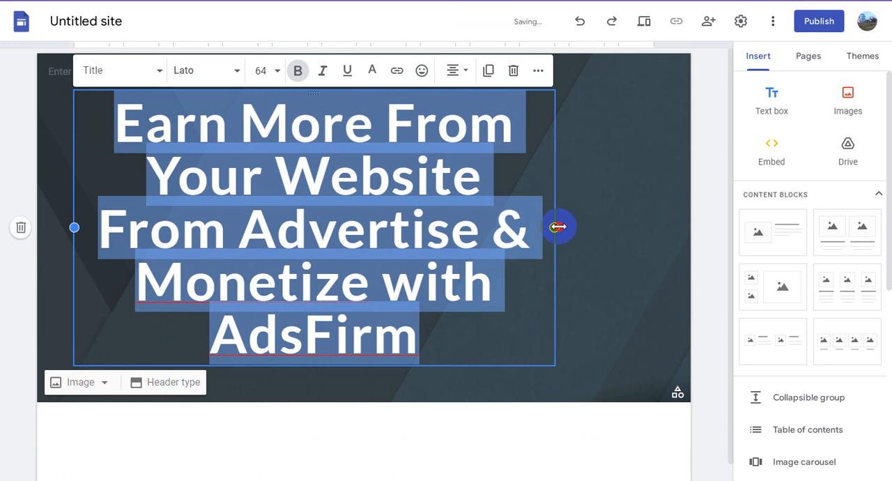
{"action": "left_click_drag", "start_coordinate": [558, 226], "coordinate": [671, 239]}
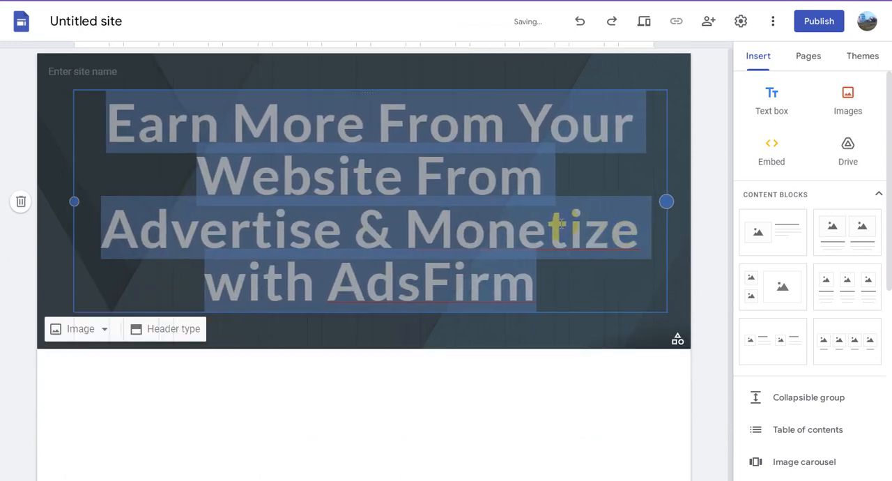
{"action": "left_click", "coordinate": [441, 165]}
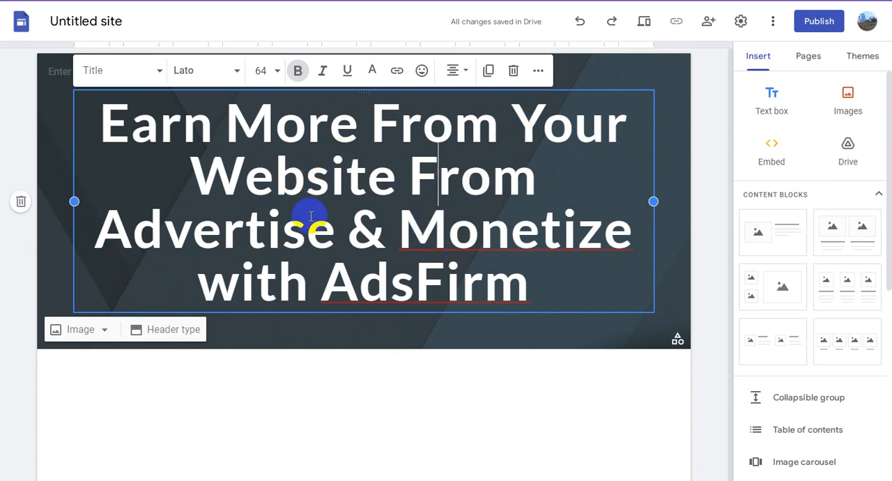
- Underline the word "Monetize" in the page title
{"action": "left_click_drag", "start_coordinate": [403, 229], "coordinate": [622, 230]}
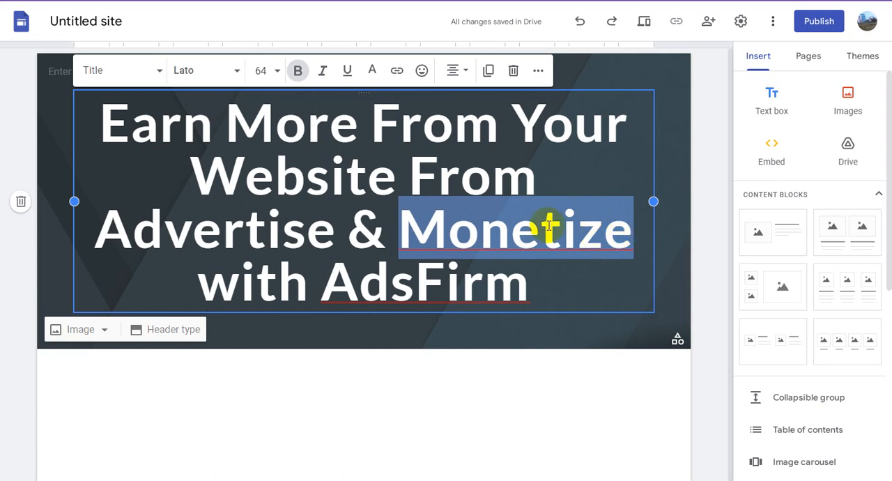
{"action": "left_click", "coordinate": [349, 70]}
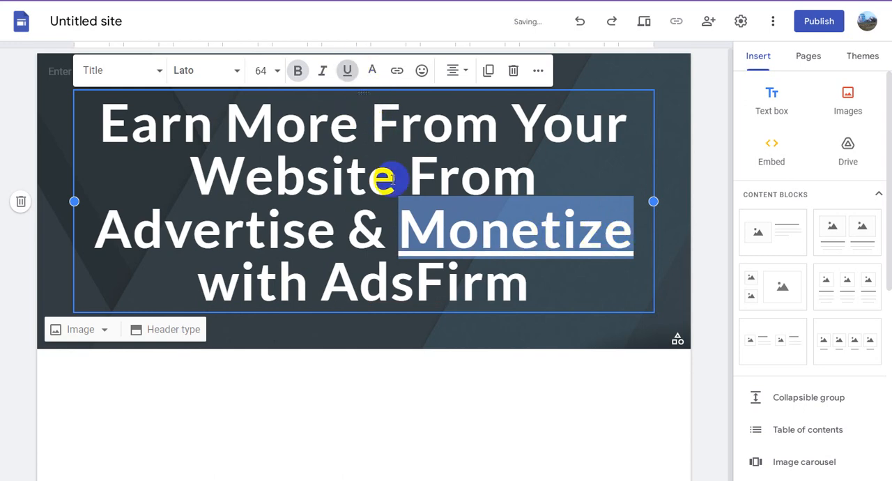
{"action": "left_click", "coordinate": [413, 204]}
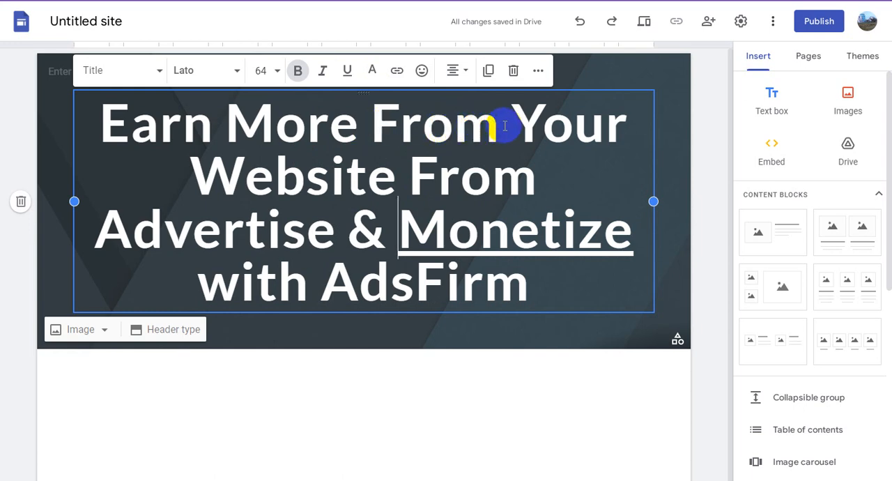
- Colour the words "Earn More" and "AdsFirm" in the page title yellow
{"action": "left_click_drag", "start_coordinate": [359, 125], "coordinate": [87, 126]}
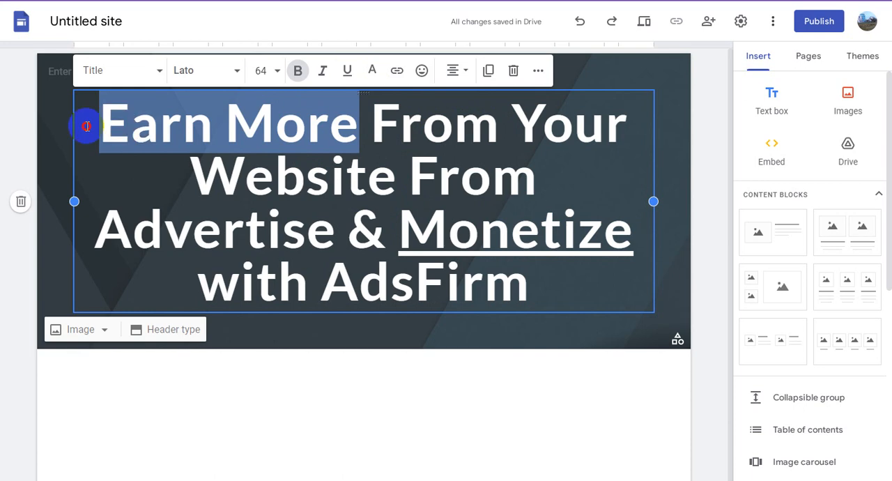
{"action": "left_click", "coordinate": [372, 71]}
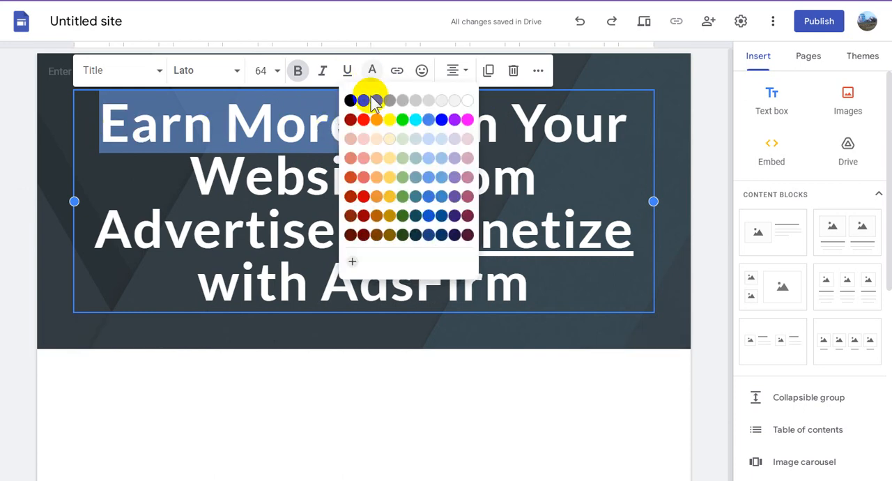
{"action": "left_click", "coordinate": [390, 122]}
{"action": "left_click", "coordinate": [368, 170]}
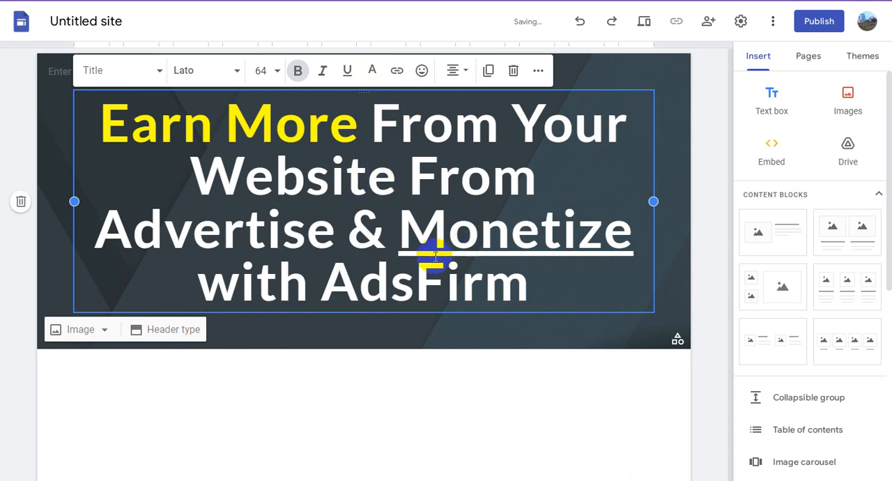
{"action": "left_click_drag", "start_coordinate": [329, 286], "coordinate": [517, 286]}
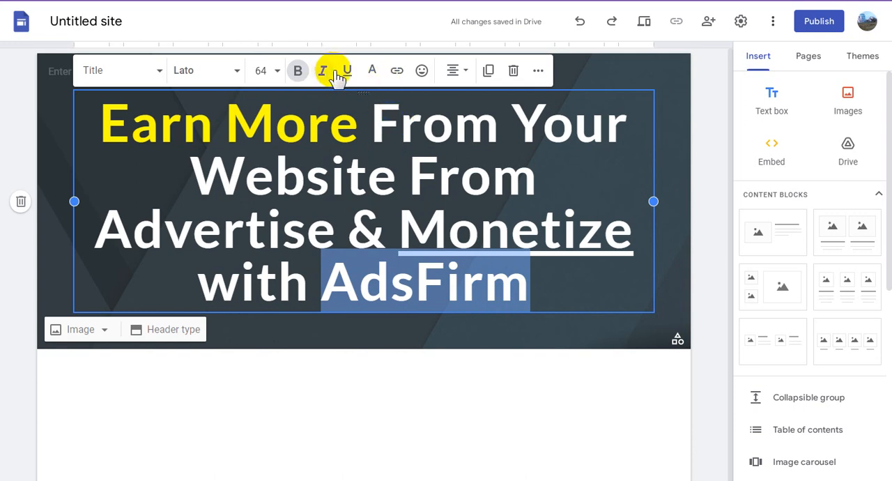
{"action": "left_click", "coordinate": [371, 70]}
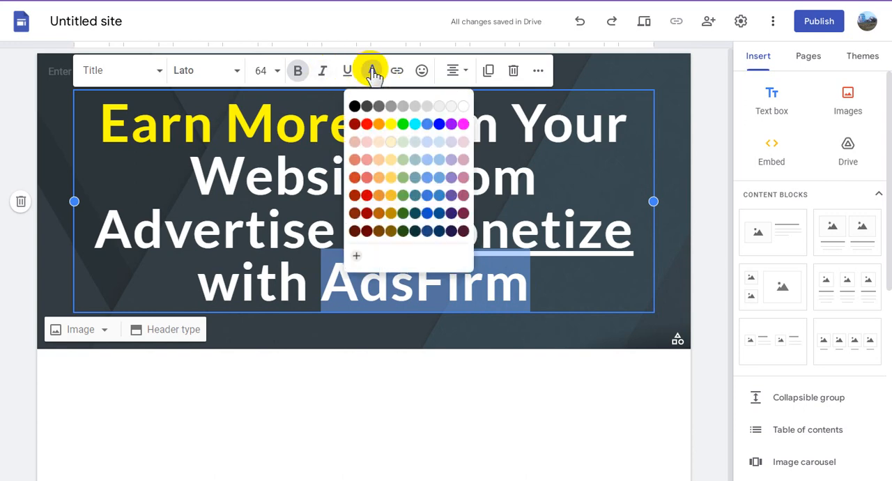
{"action": "left_click", "coordinate": [390, 122]}
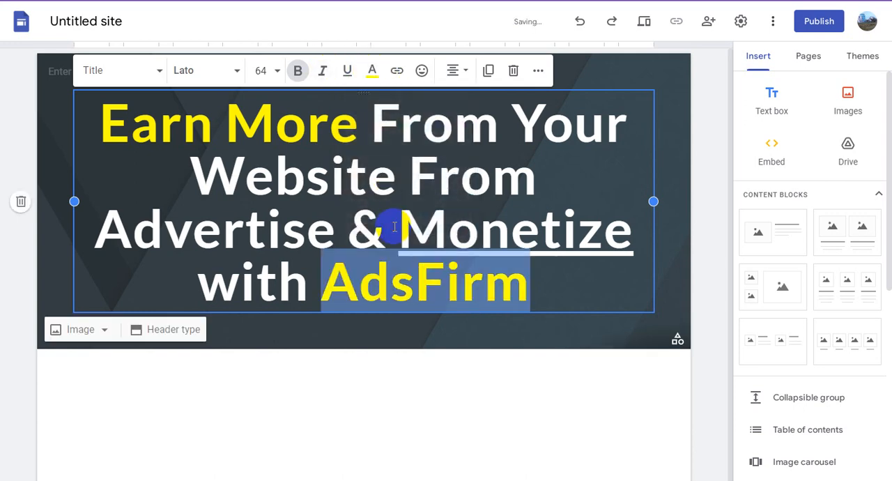
- Colour the words "Monetize" and "Advertise" in the page title cyan (#00ffff)
{"action": "left_click", "coordinate": [406, 230]}
{"action": "left_click_drag", "start_coordinate": [403, 232], "coordinate": [623, 228]}
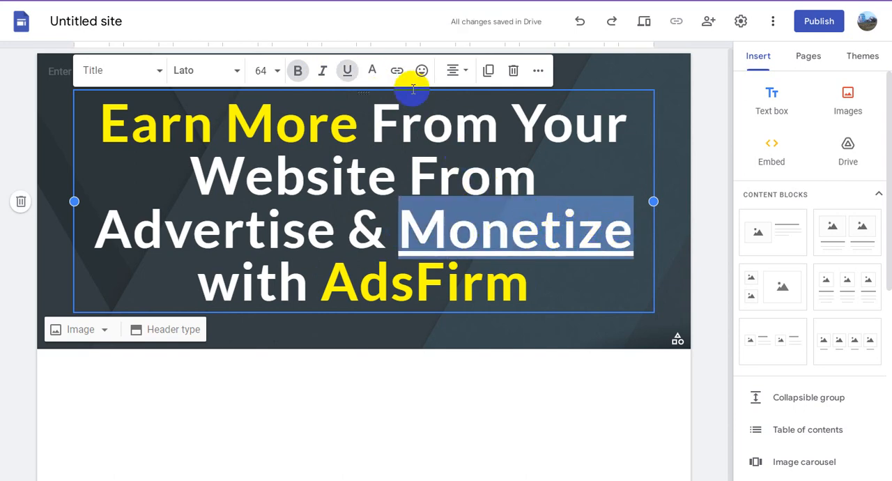
{"action": "left_click", "coordinate": [372, 74]}
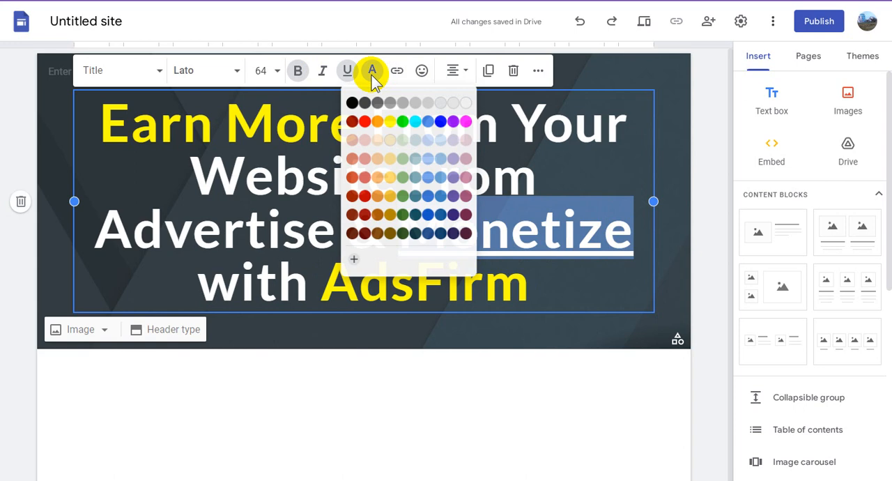
{"action": "left_click", "coordinate": [416, 123]}
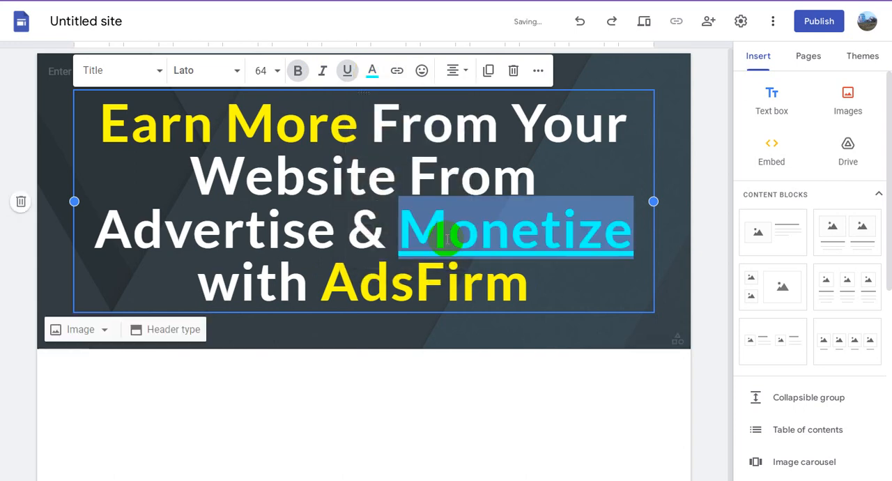
{"action": "left_click", "coordinate": [348, 201]}
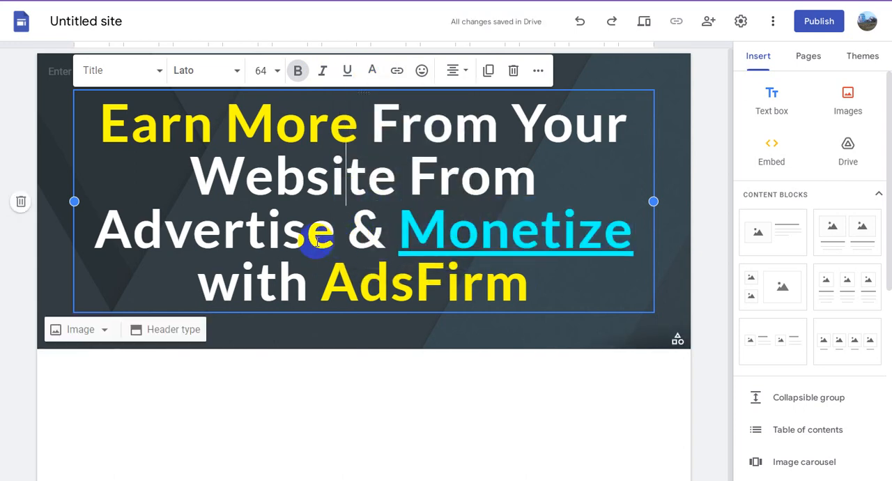
{"action": "left_click_drag", "start_coordinate": [334, 236], "coordinate": [101, 226]}
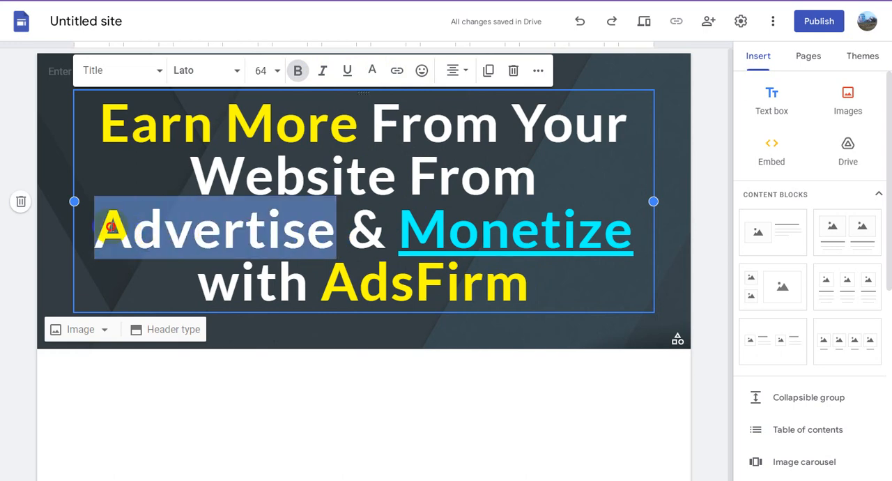
{"action": "left_click", "coordinate": [371, 71]}
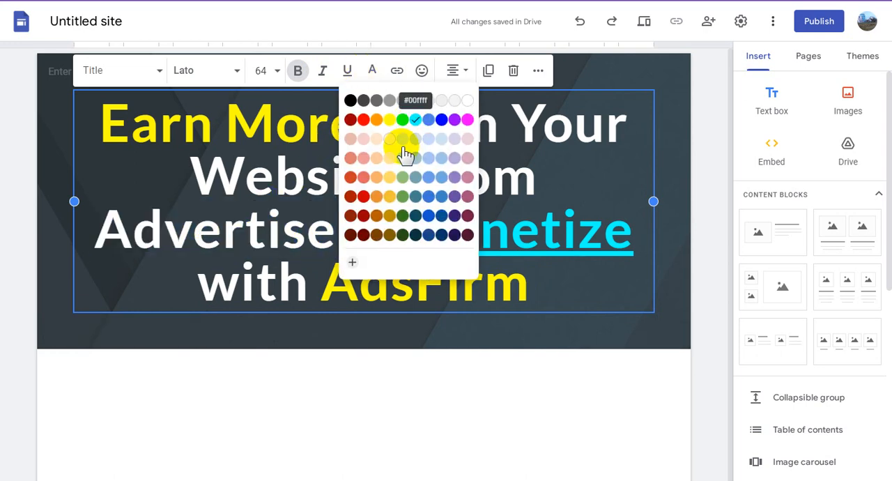
{"action": "left_click", "coordinate": [402, 120]}
{"action": "left_click", "coordinate": [368, 197]}
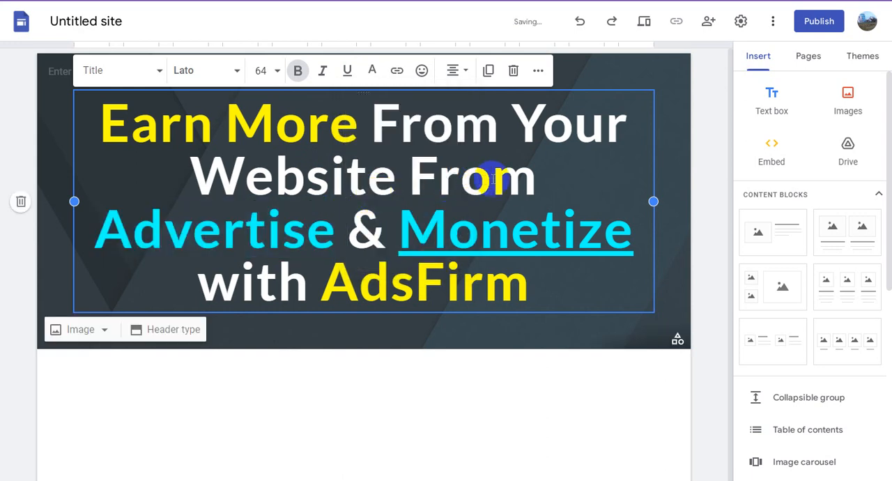
- Colour the words "Website From" in the page title green (#00ff00) and make them italic
{"action": "left_click_drag", "start_coordinate": [535, 178], "coordinate": [197, 171]}
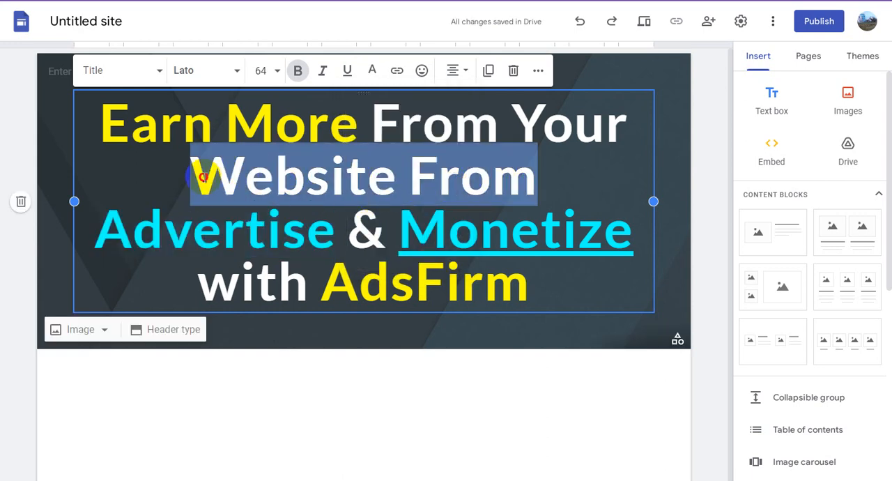
{"action": "left_click", "coordinate": [372, 73]}
{"action": "left_click", "coordinate": [406, 125]}
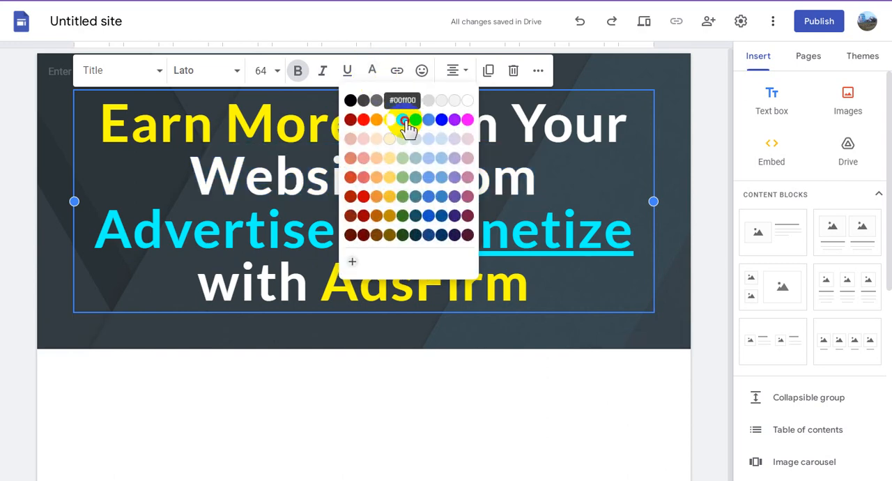
{"action": "left_click", "coordinate": [388, 180]}
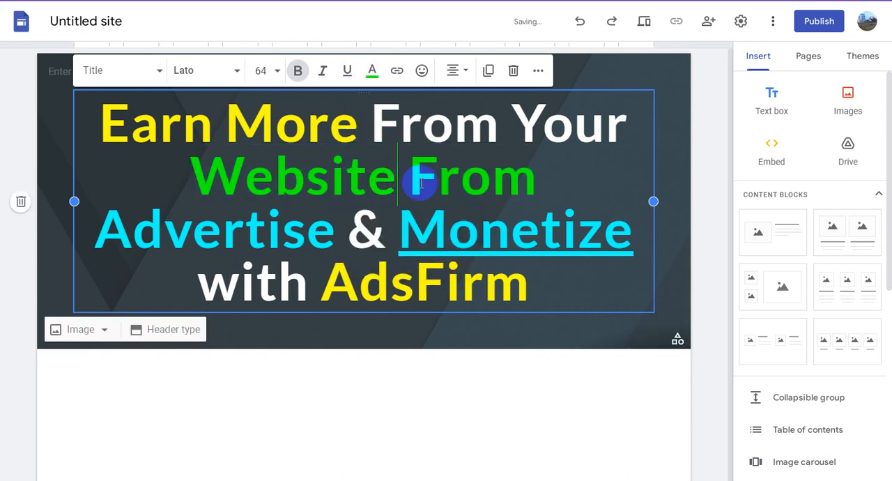
{"action": "left_click_drag", "start_coordinate": [533, 177], "coordinate": [185, 175]}
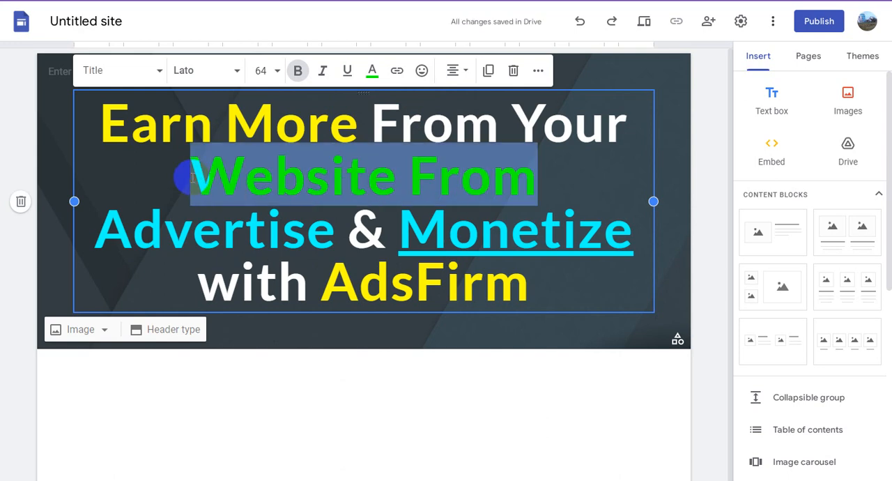
{"action": "left_click", "coordinate": [326, 79]}
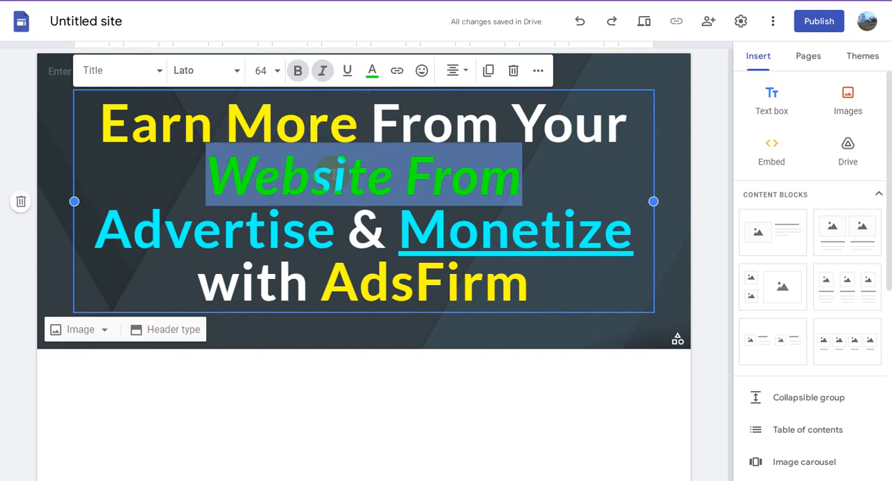
{"action": "left_click", "coordinate": [332, 180]}
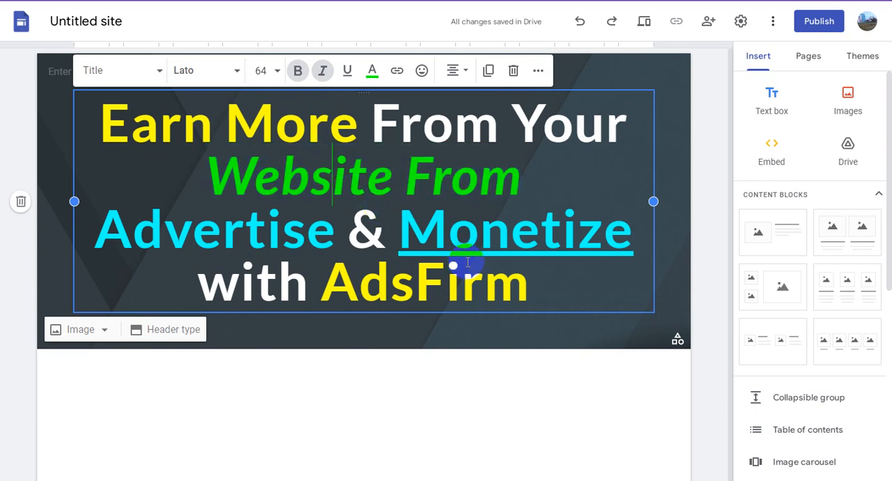
- Enter AdsFirm as the site name in the page header, reusing the word from the title
{"action": "left_click_drag", "start_coordinate": [330, 286], "coordinate": [519, 291]}
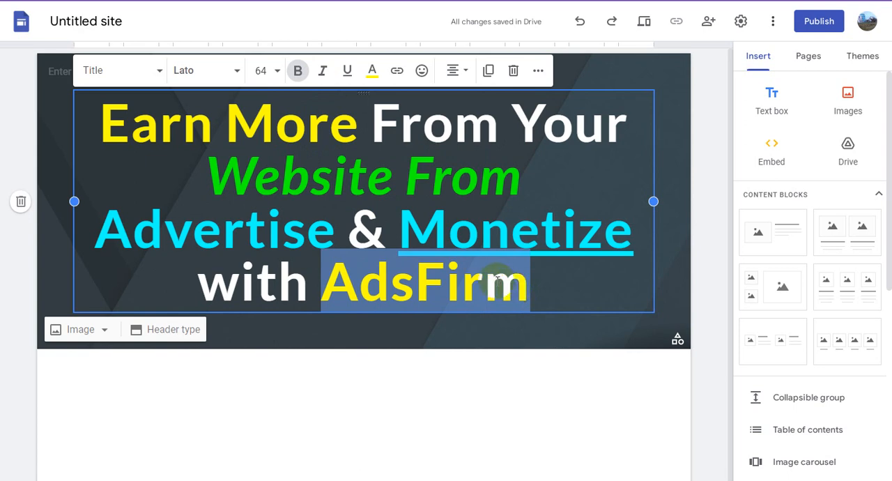
{"action": "left_click", "coordinate": [522, 372]}
{"action": "left_click", "coordinate": [98, 72]}
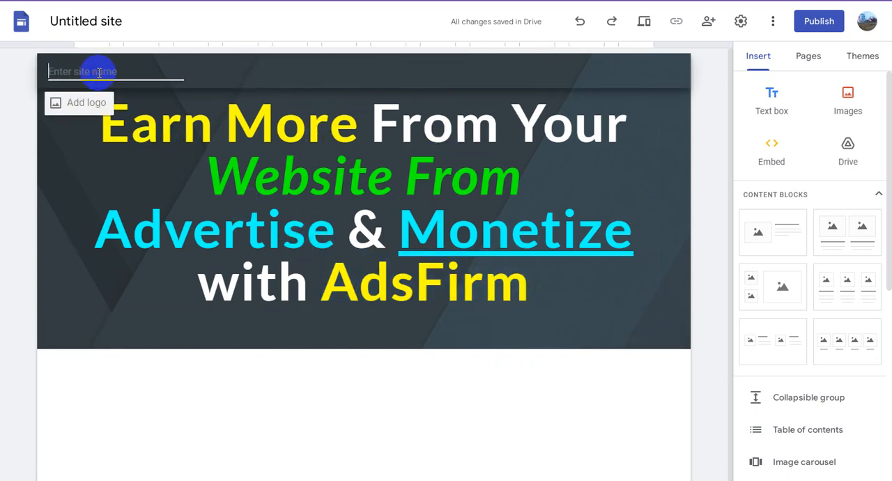
{"action": "left_click", "coordinate": [428, 405]}
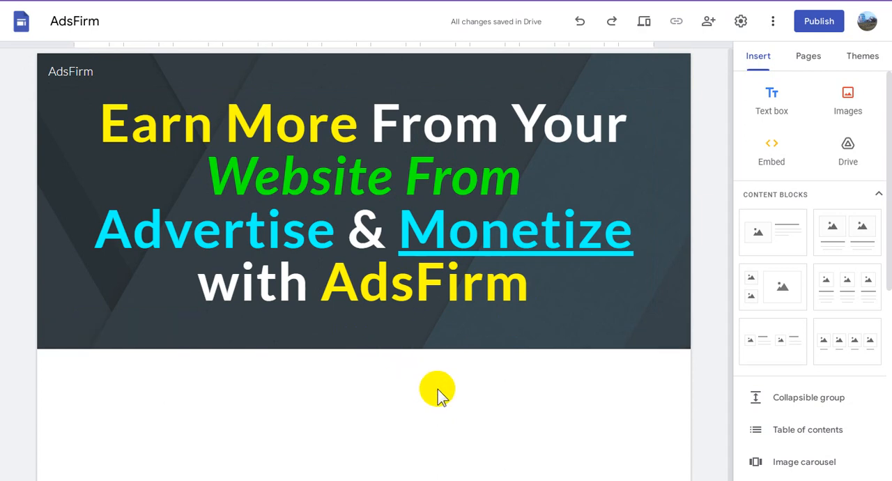
- Start uploading an image to insert on the page
{"action": "left_click", "coordinate": [850, 101]}
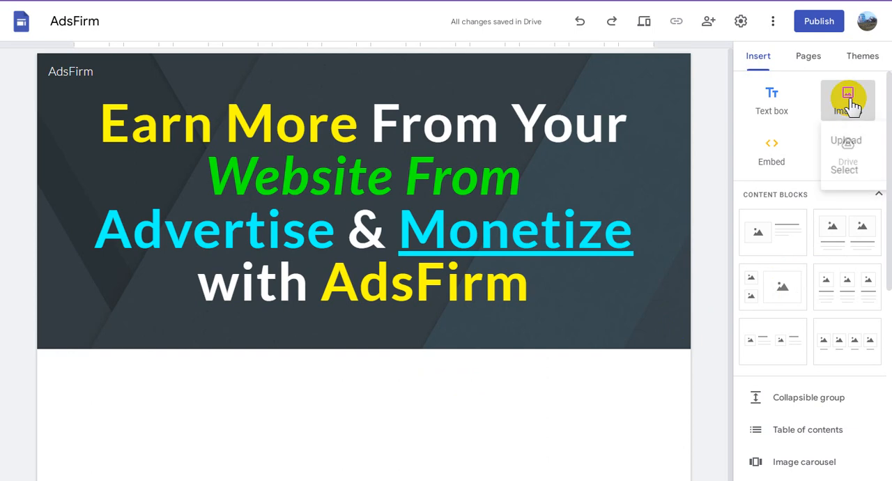
{"action": "left_click", "coordinate": [844, 142]}
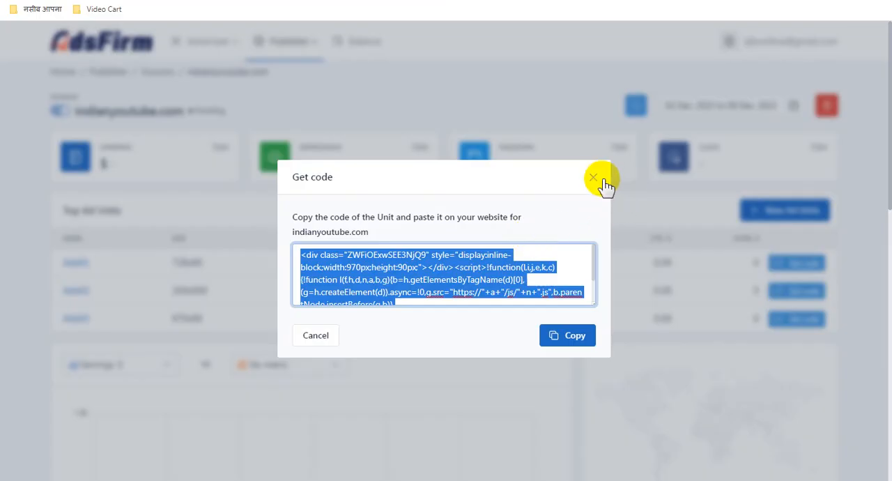
- Switch to the AdsFirm dashboard, dismiss the ad unit code dialog and go to the Affiliate Program page
{"action": "left_click", "coordinate": [593, 177]}
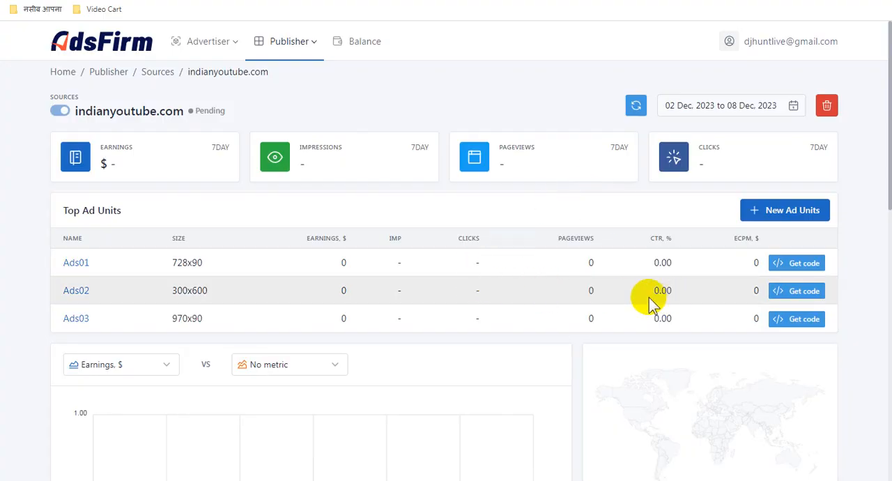
{"action": "scroll", "coordinate": [542, 291], "scroll_direction": "down", "scroll_amount": 2}
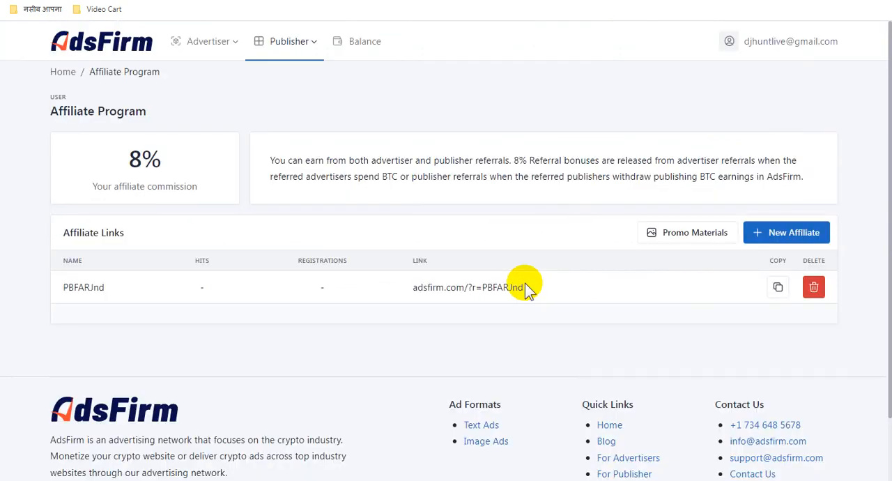
- Copy the affiliate link from the Affiliate Links table and switch back to the Google Sites editor
{"action": "scroll", "coordinate": [525, 283], "scroll_direction": "down", "scroll_amount": 1}
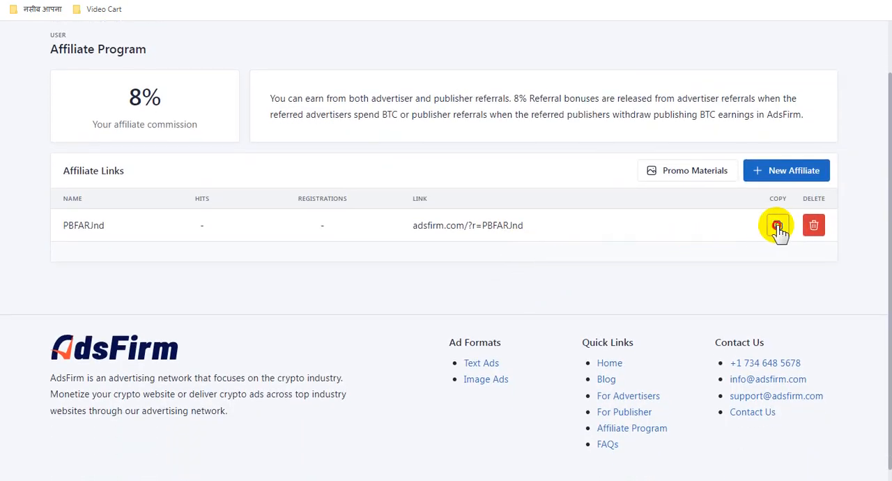
{"action": "left_click", "coordinate": [777, 225]}
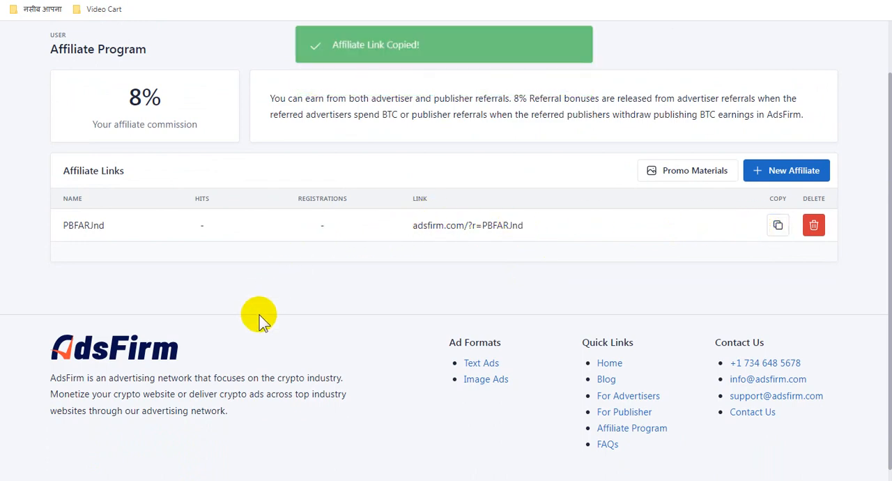
{"action": "mouse_move", "coordinate": [231, 479]}
{"action": "left_click", "coordinate": [231, 439]}
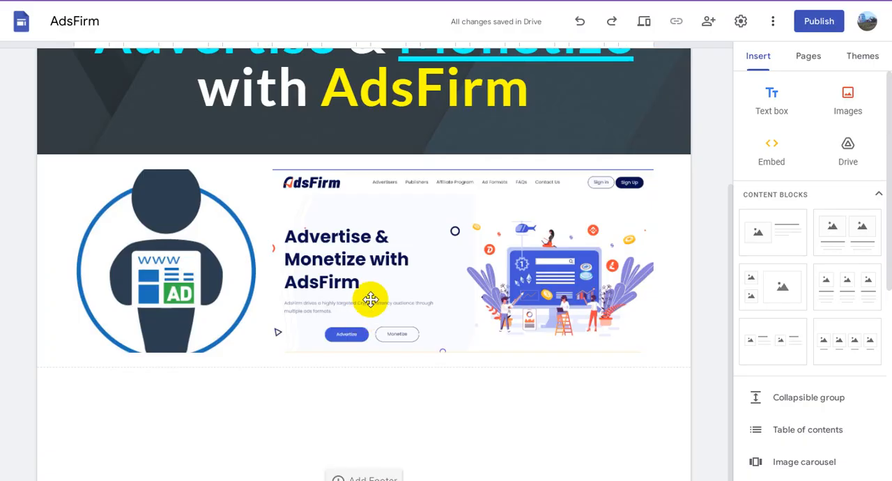
- Link the AdsFirm homepage screenshot below the title to the copied affiliate link
{"action": "left_click", "coordinate": [405, 250]}
{"action": "left_click", "coordinate": [405, 249]}
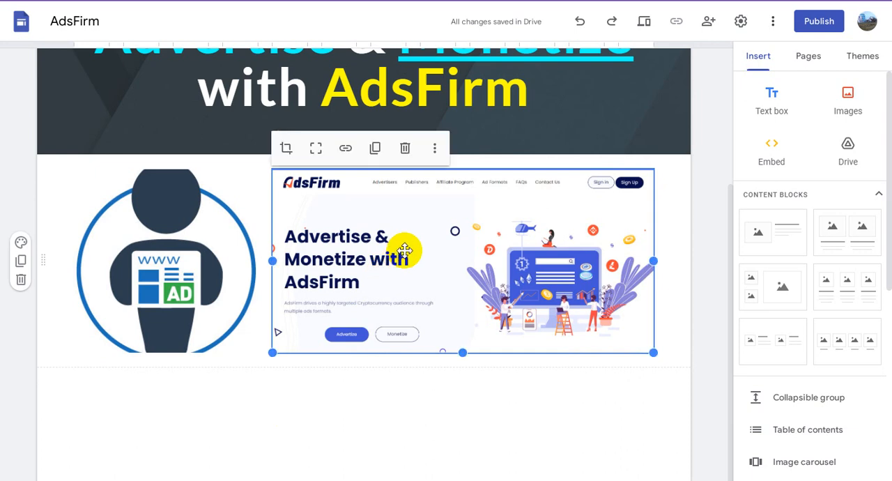
{"action": "left_click", "coordinate": [345, 149]}
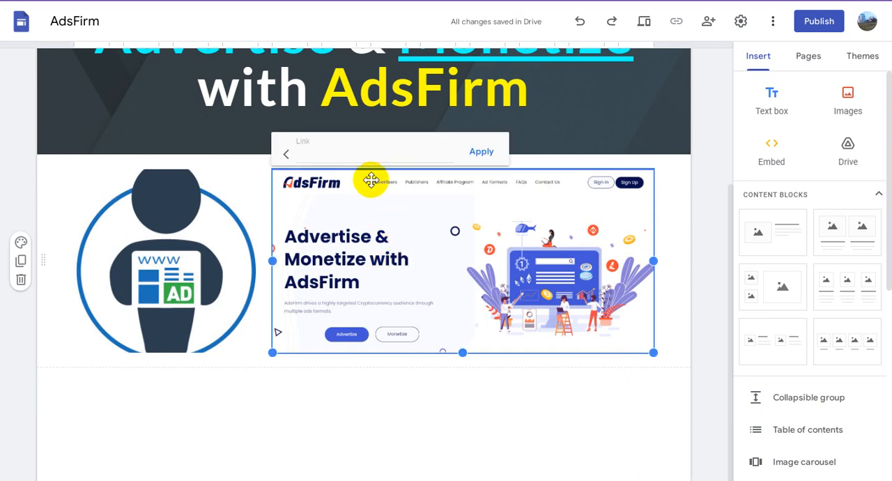
{"action": "key", "text": "ctrl+v"}
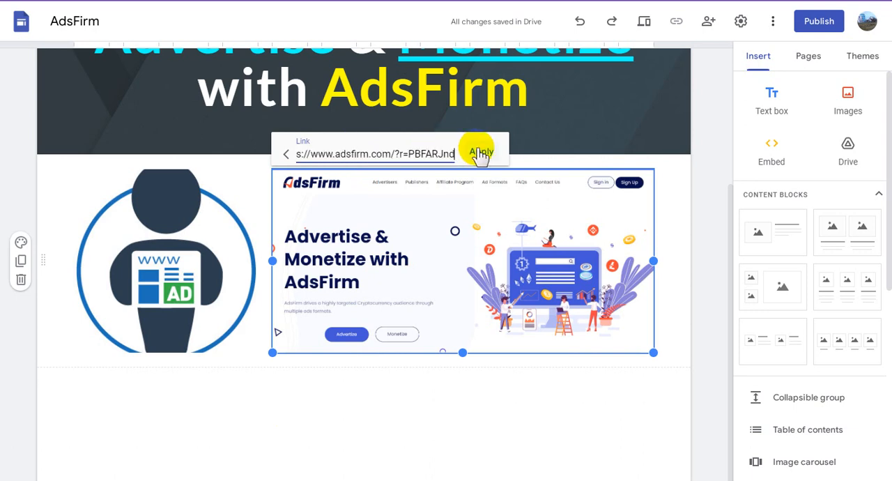
{"action": "left_click", "coordinate": [481, 153]}
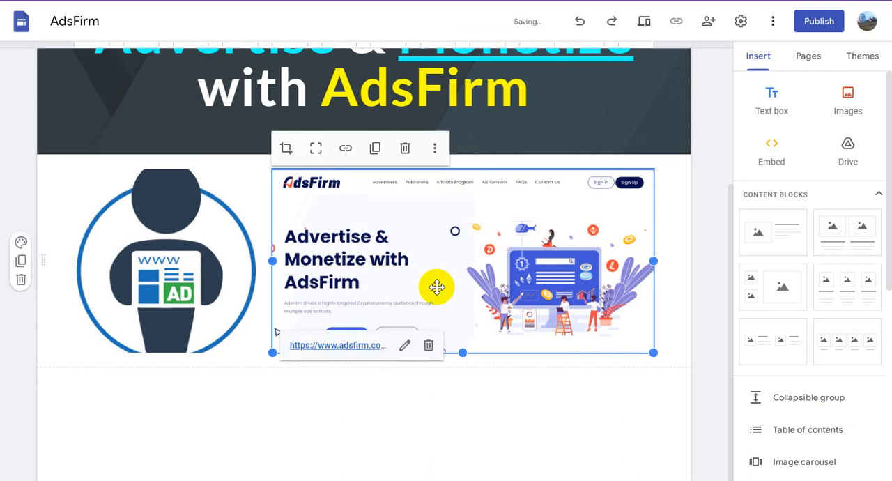
- Link the image of the figure holding a WWW/AD page to the copied affiliate link
{"action": "left_click", "coordinate": [198, 241]}
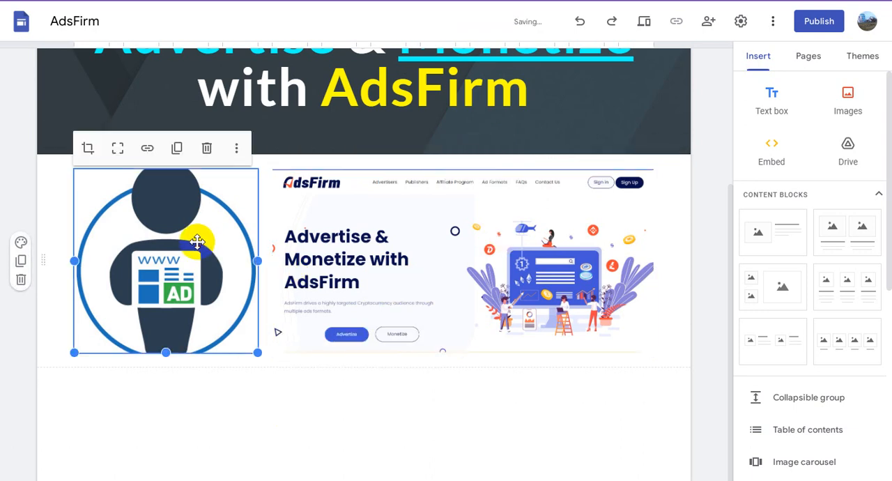
{"action": "left_click", "coordinate": [148, 149]}
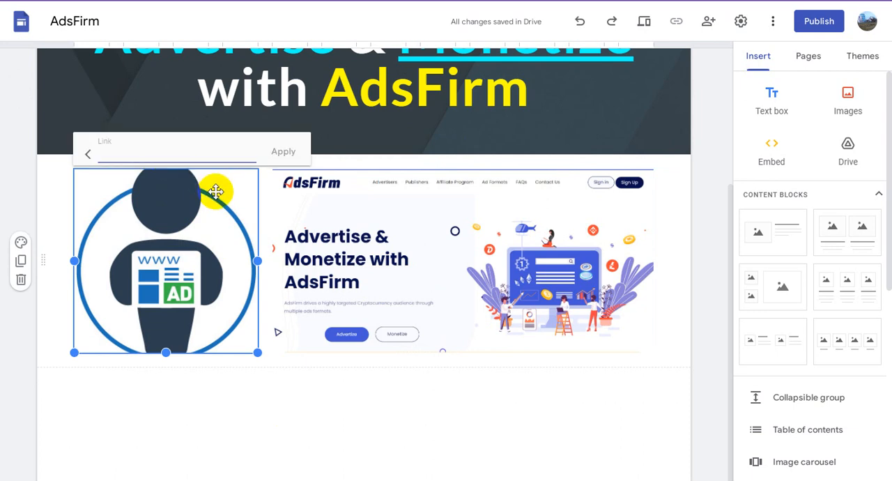
{"action": "key", "text": "ctrl+v"}
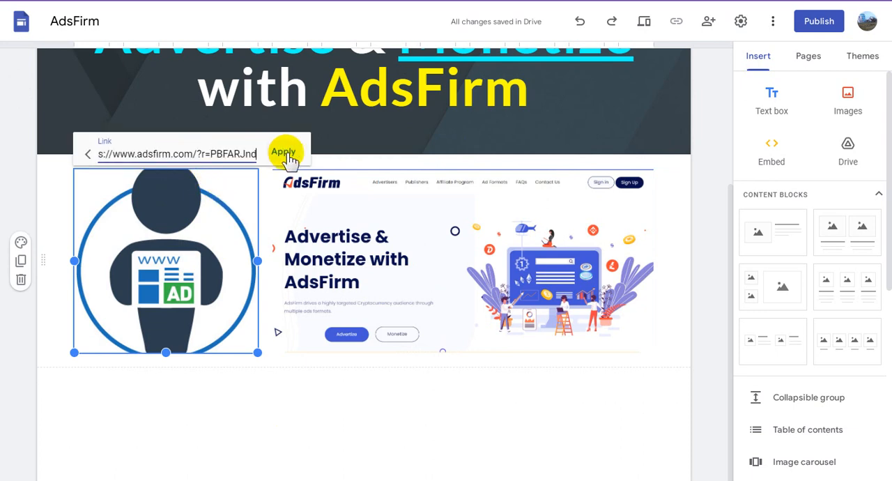
{"action": "left_click", "coordinate": [283, 151]}
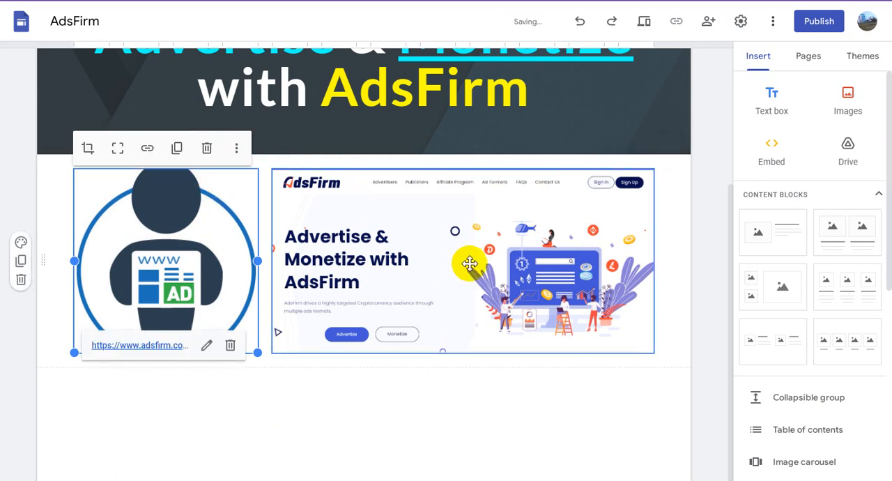
- Turn the word AdsFirm in the page title into a hyperlink to the copied affiliate link
{"action": "scroll", "coordinate": [468, 261], "scroll_direction": "up", "scroll_amount": 2}
{"action": "scroll", "coordinate": [460, 270], "scroll_direction": "up", "scroll_amount": 1}
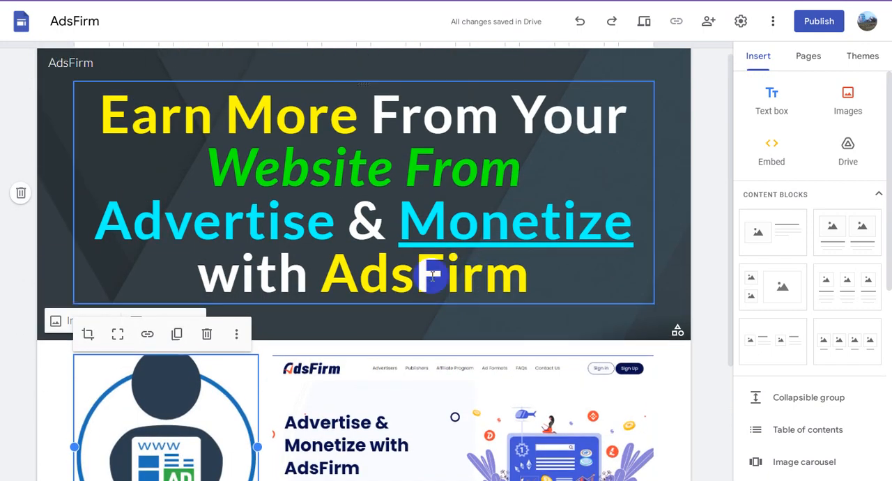
{"action": "left_click_drag", "start_coordinate": [394, 276], "coordinate": [528, 273]}
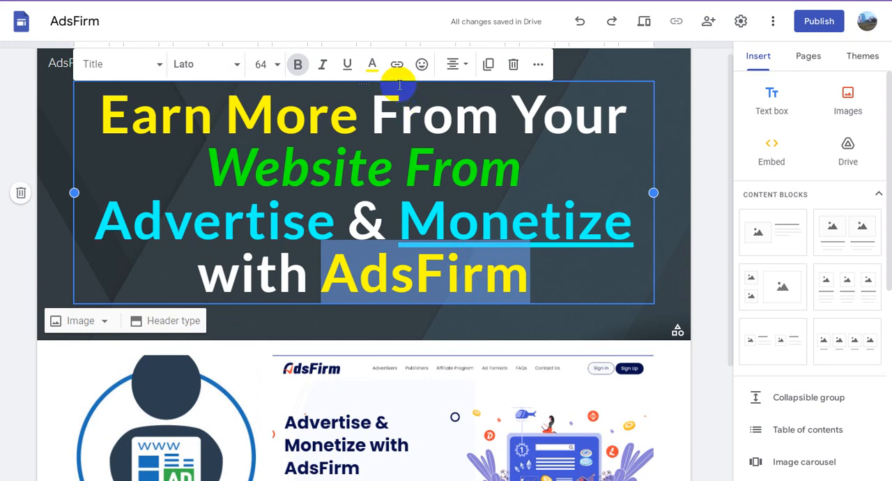
{"action": "left_click", "coordinate": [399, 67]}
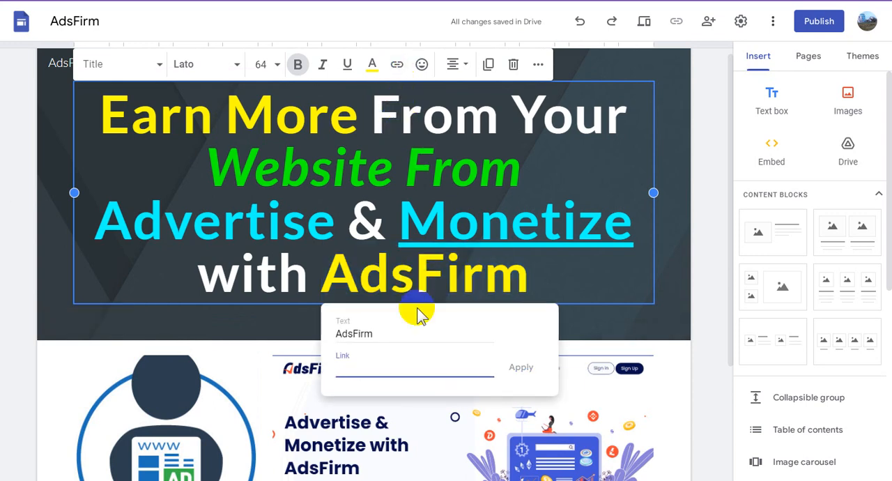
{"action": "key", "text": "ctrl+v"}
{"action": "left_click", "coordinate": [528, 371]}
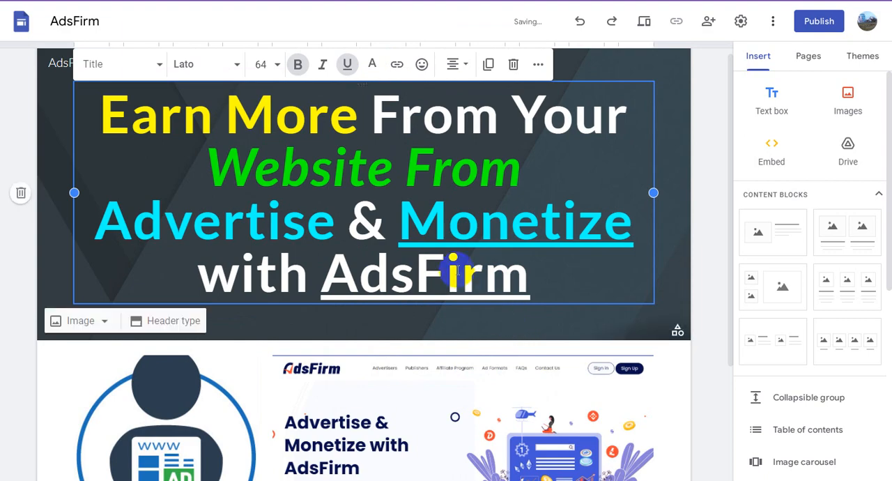
- Add a text box below the images and paste in the 8% affiliate commission and referral bonus description
{"action": "scroll", "coordinate": [459, 329], "scroll_direction": "down", "scroll_amount": 3}
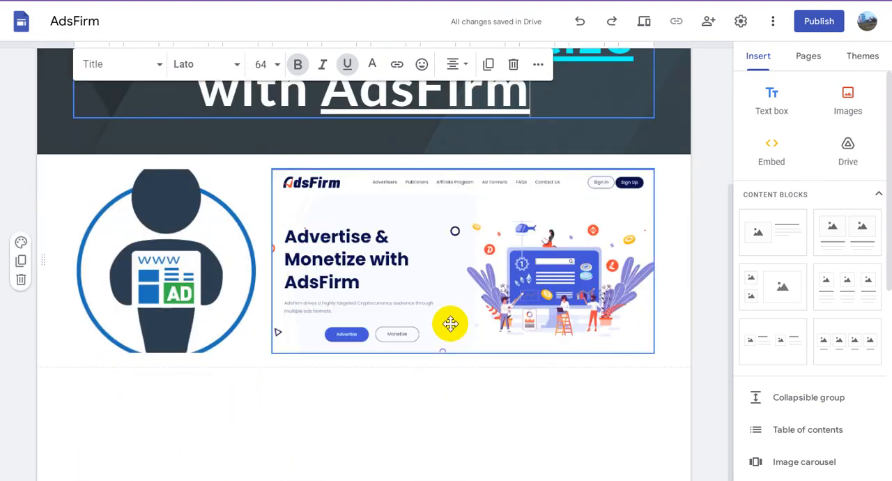
{"action": "left_click", "coordinate": [450, 323]}
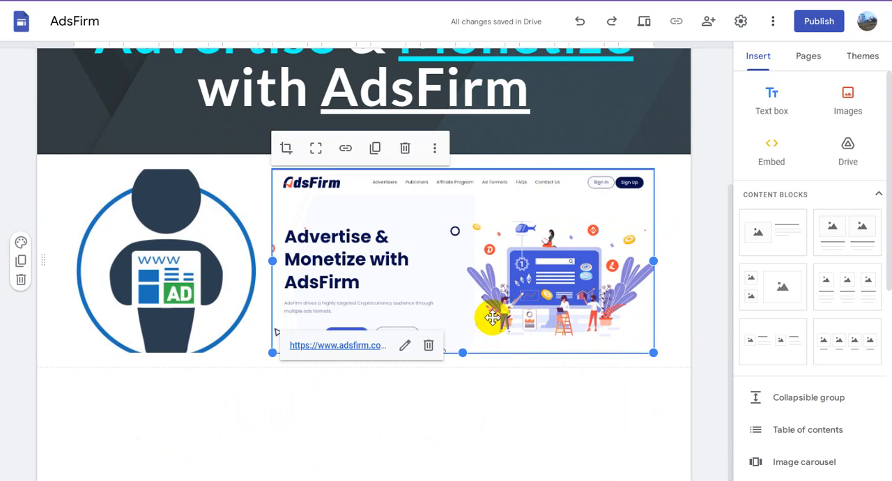
{"action": "left_click", "coordinate": [774, 101]}
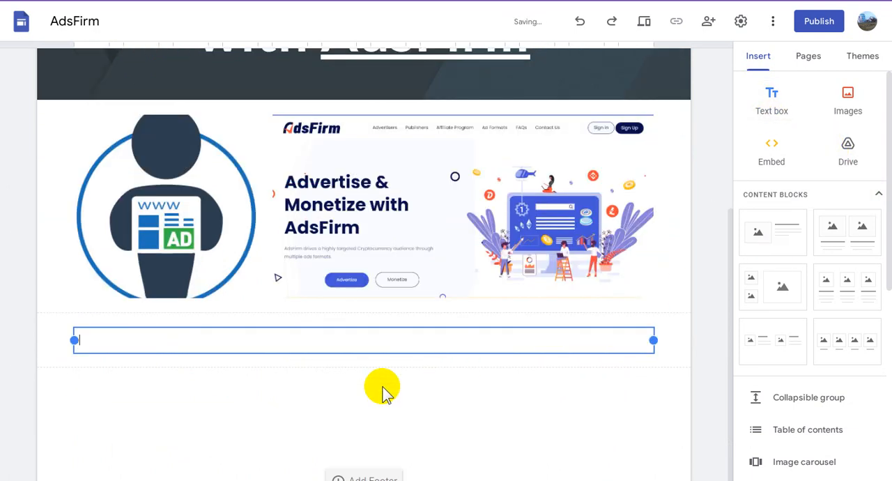
{"action": "key", "text": "ctrl+v"}
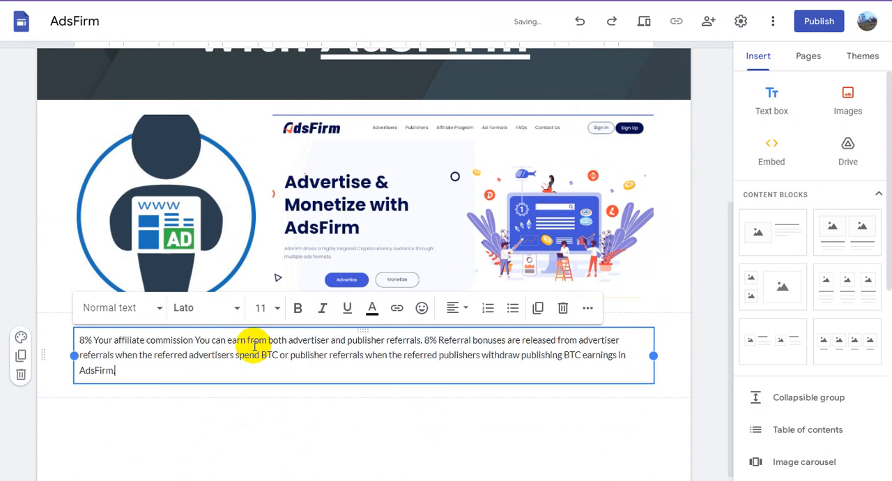
- Make the pasted affiliate description bold and set its font size to 24
{"action": "triple_click", "coordinate": [258, 341]}
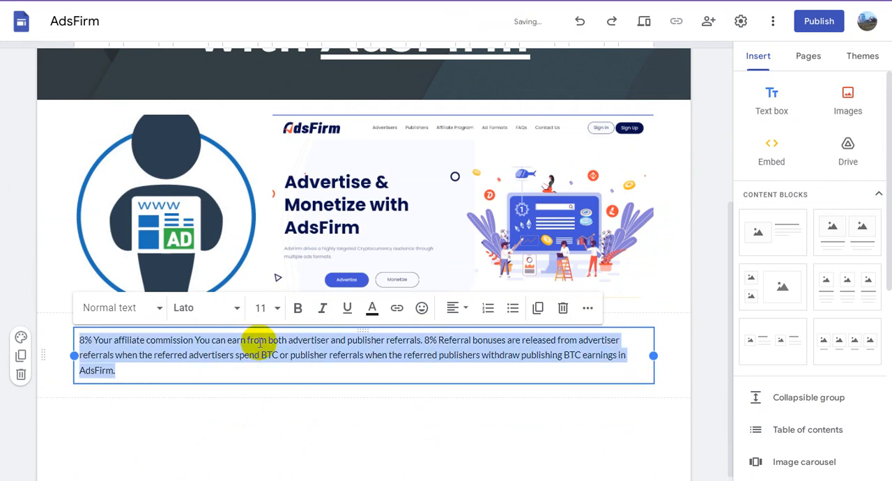
{"action": "left_click", "coordinate": [298, 315]}
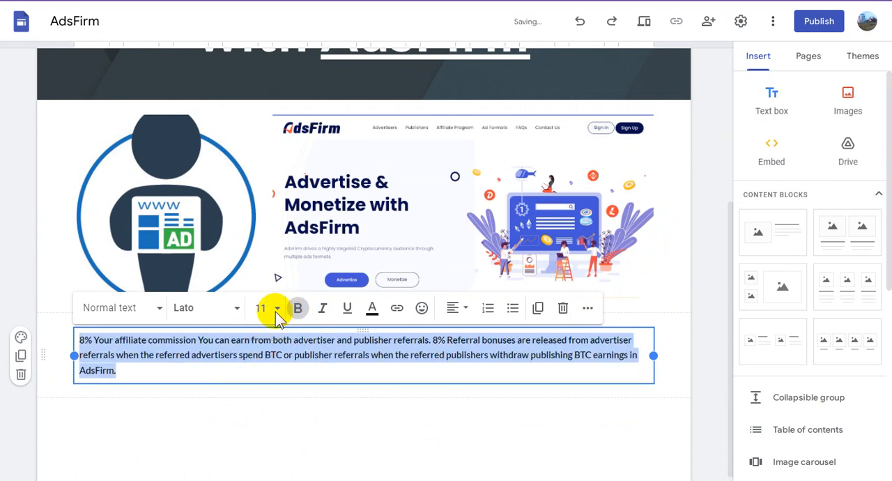
{"action": "left_click", "coordinate": [276, 313]}
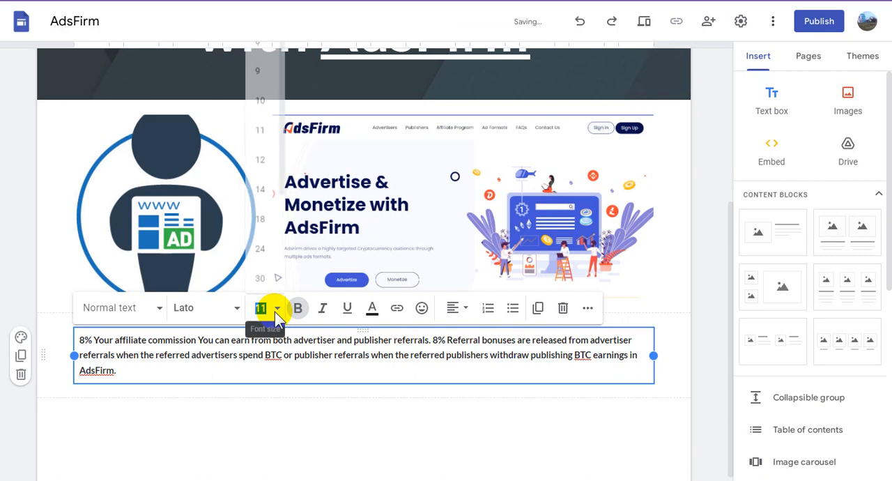
{"action": "left_click", "coordinate": [259, 249]}
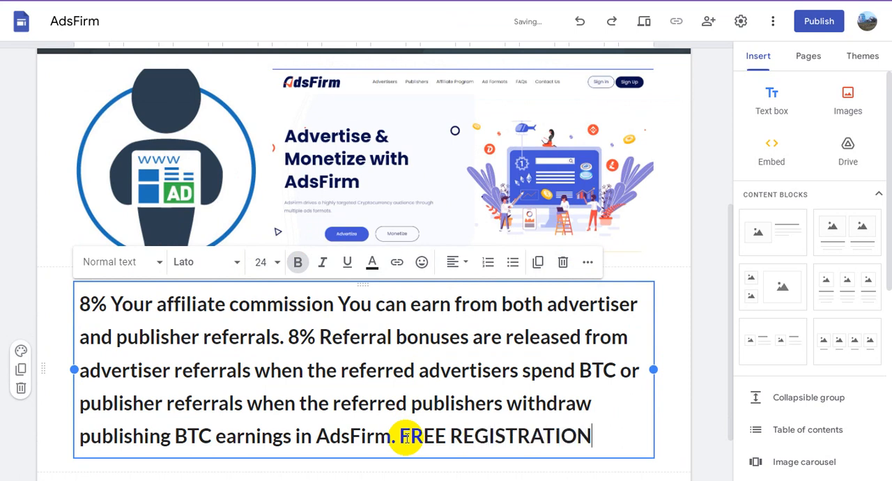
- Add the text "FREE REGISTRATION EARN Click HERE" on its own line below the affiliate description
{"action": "type", "text": "N :"}
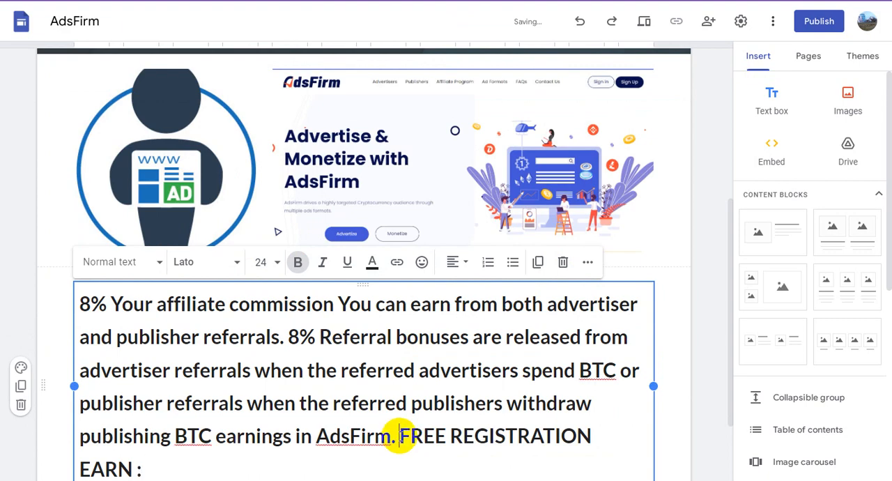
{"action": "key", "text": "Return"}
{"action": "scroll", "coordinate": [423, 368], "scroll_direction": "down", "scroll_amount": 2}
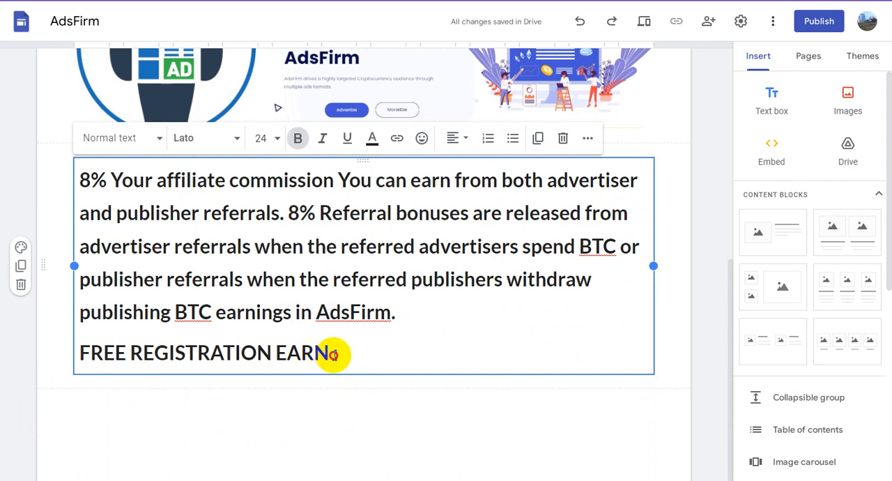
{"action": "left_click_drag", "start_coordinate": [333, 354], "coordinate": [344, 359]}
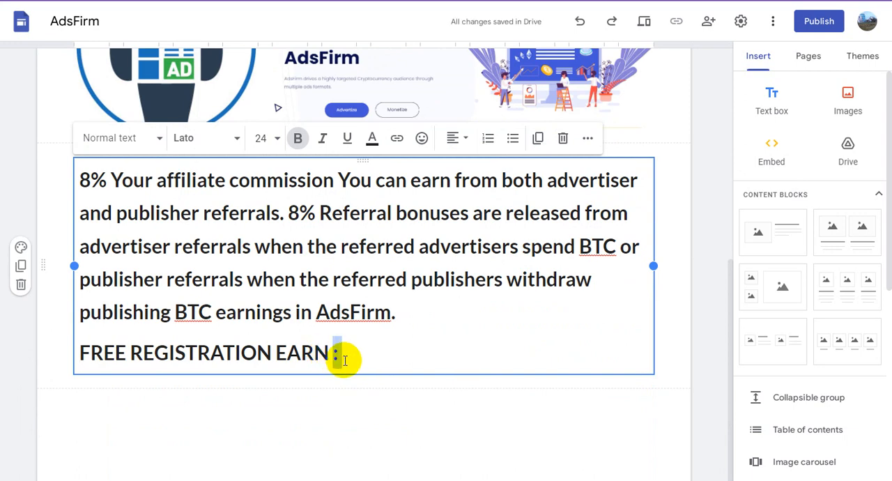
{"action": "type", "text": "Click HERE"}
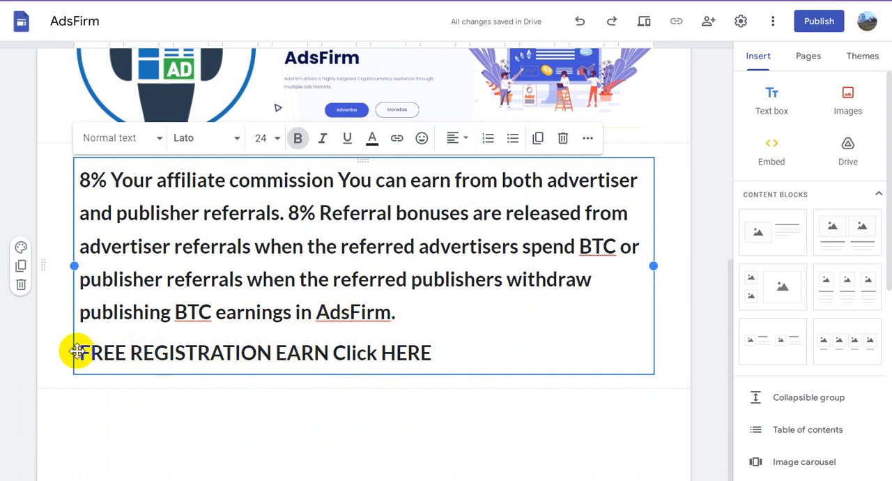
- Colour the "FREE REGISTRATION EARN Click HERE" line red (#ff0000) and centre it
{"action": "left_click_drag", "start_coordinate": [81, 352], "coordinate": [445, 352]}
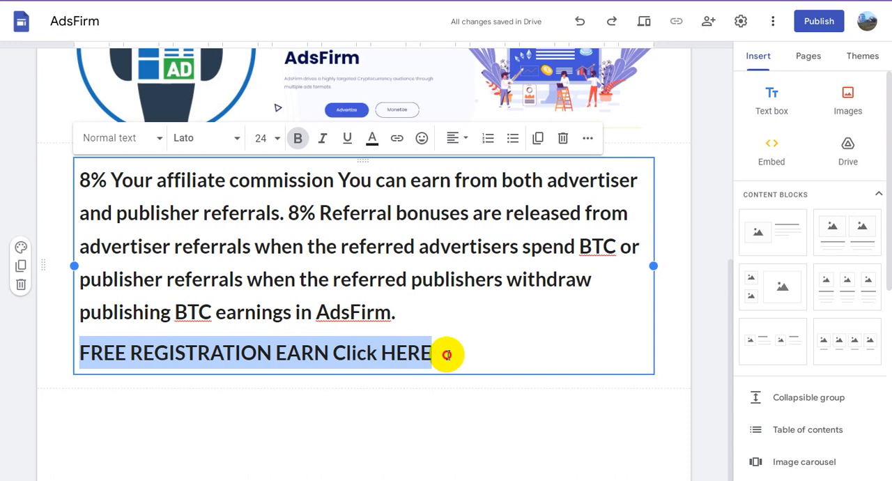
{"action": "left_click", "coordinate": [371, 142]}
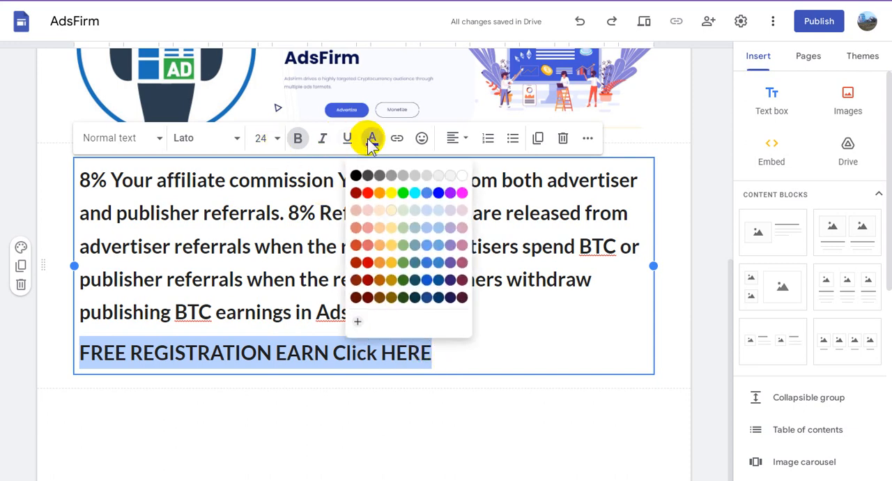
{"action": "left_click", "coordinate": [368, 192]}
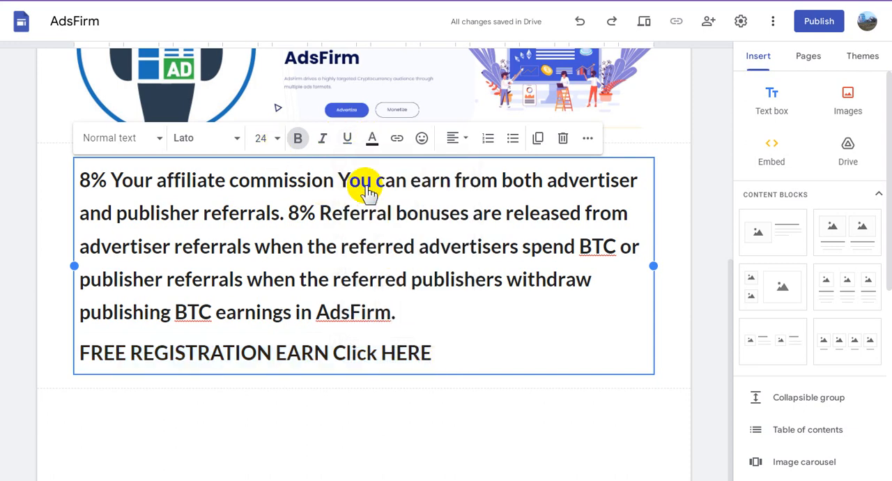
{"action": "left_click", "coordinate": [457, 142]}
{"action": "left_click", "coordinate": [453, 204]}
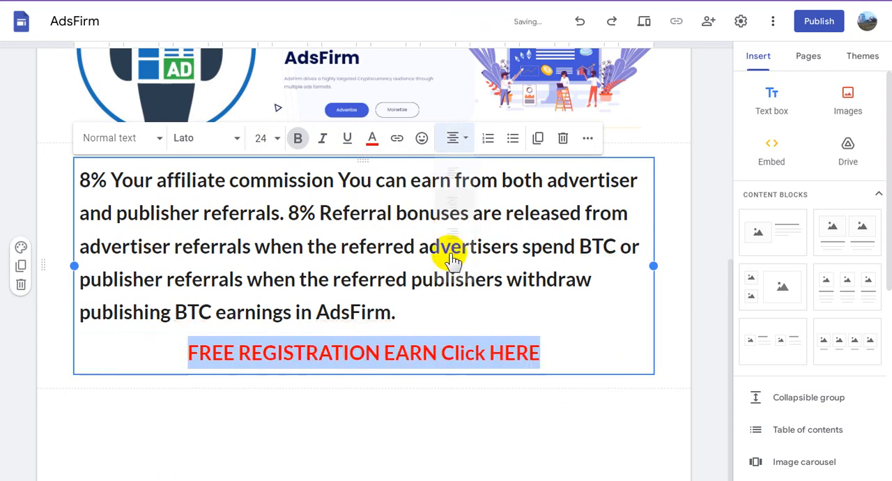
- Turn the words "Click HERE" in the registration line into a hyperlink to the copied affiliate link
{"action": "left_click_drag", "start_coordinate": [442, 352], "coordinate": [540, 352]}
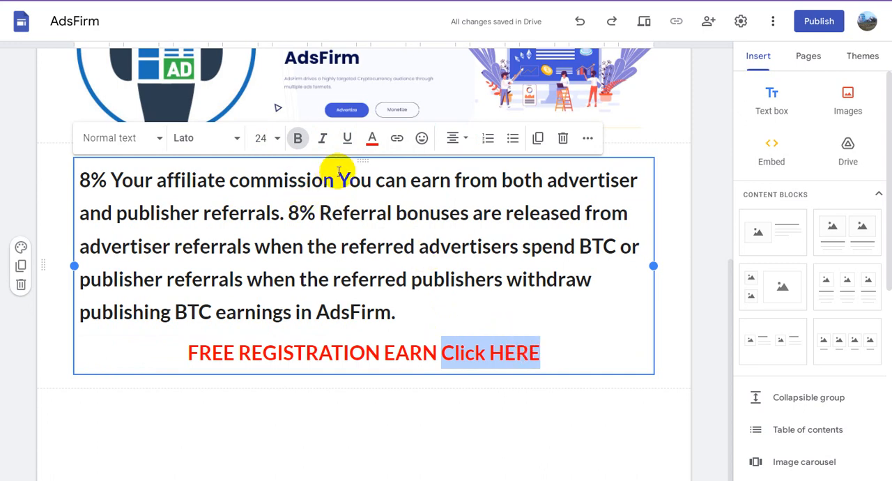
{"action": "left_click", "coordinate": [398, 138]}
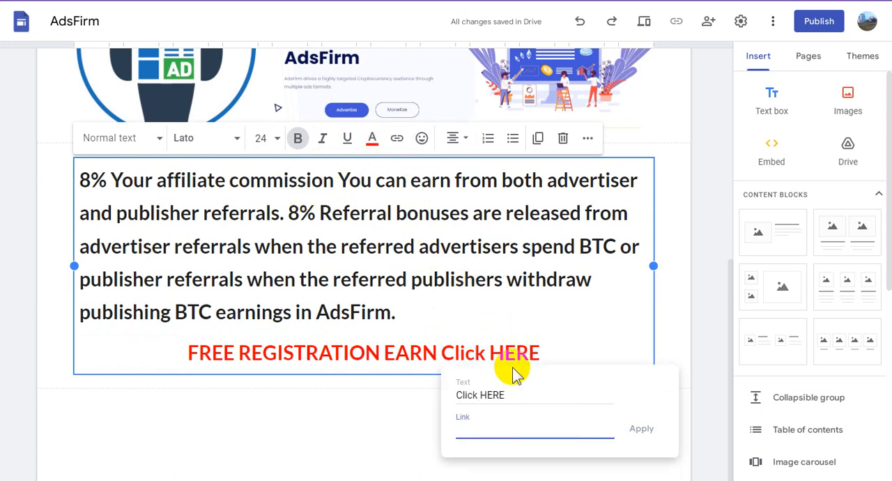
{"action": "left_click", "coordinate": [640, 430]}
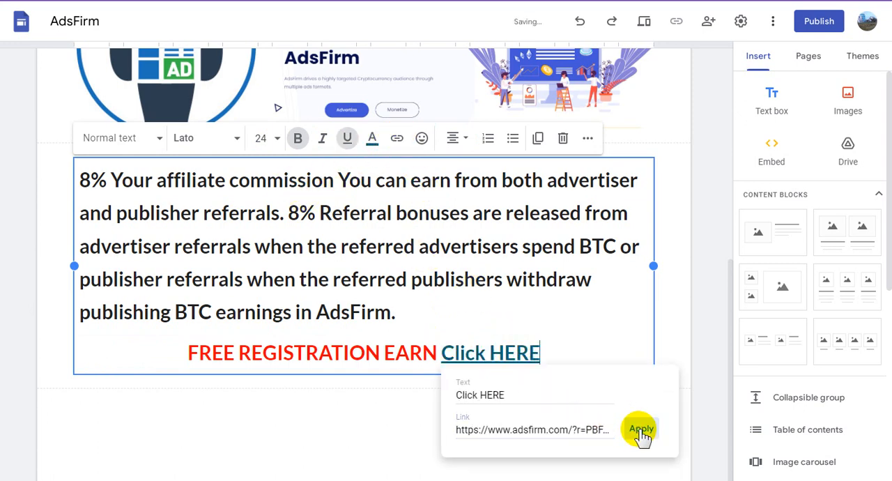
{"action": "left_click", "coordinate": [557, 425]}
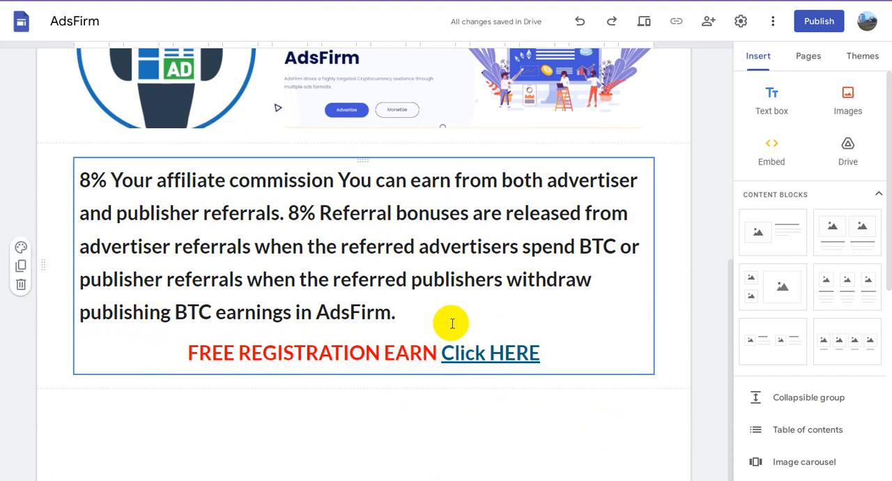
- Insert a text box below the affiliate description with "REFER EARNING WEBSITE" and "CLICK HERE" on separate lines
{"action": "scroll", "coordinate": [451, 322], "scroll_direction": "up", "scroll_amount": 5}
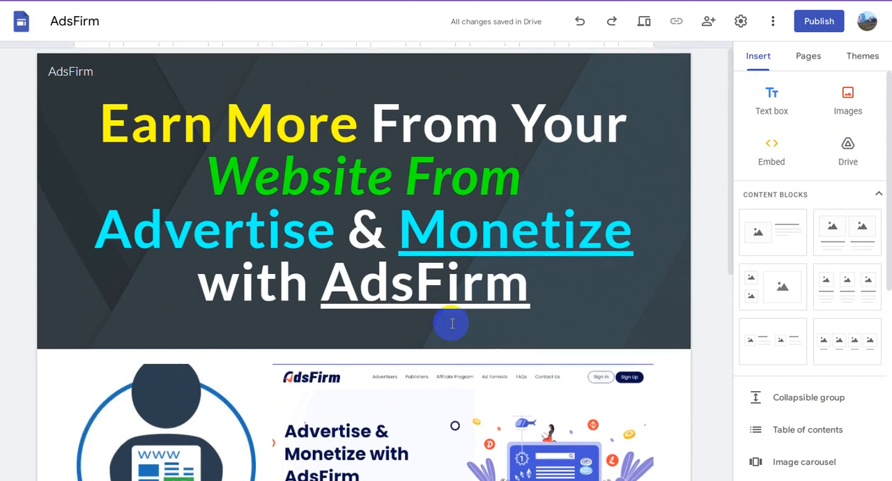
{"action": "scroll", "coordinate": [452, 323], "scroll_direction": "down", "scroll_amount": 6}
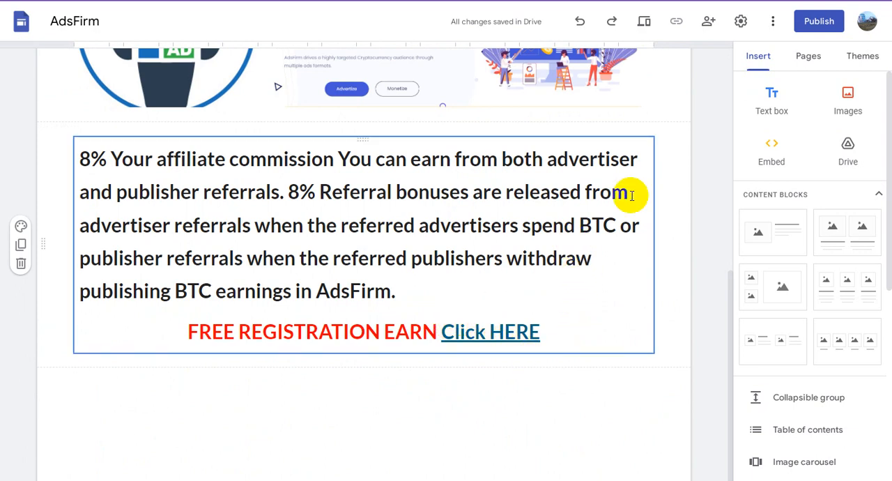
{"action": "left_click", "coordinate": [756, 110]}
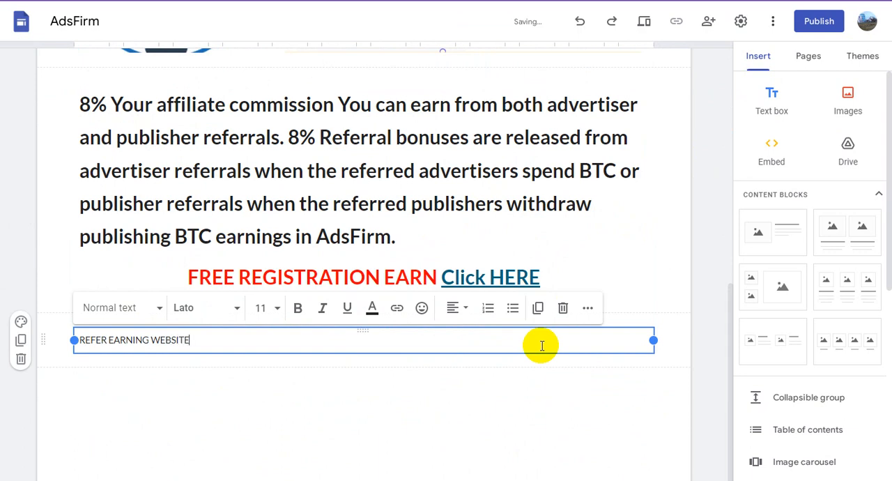
{"action": "key", "text": "Return"}
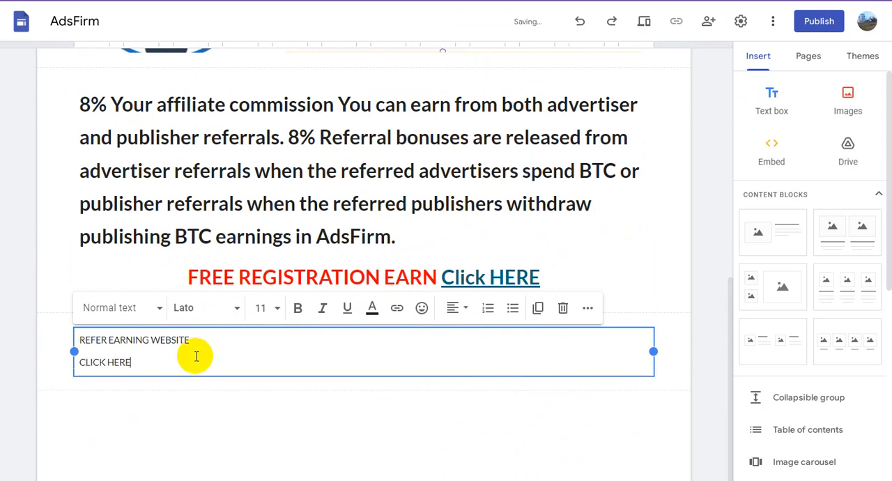
- Format both lines of the "REFER EARNING WEBSITE" text box as bold, font size 30 and centred
{"action": "left_click_drag", "start_coordinate": [131, 362], "coordinate": [80, 339]}
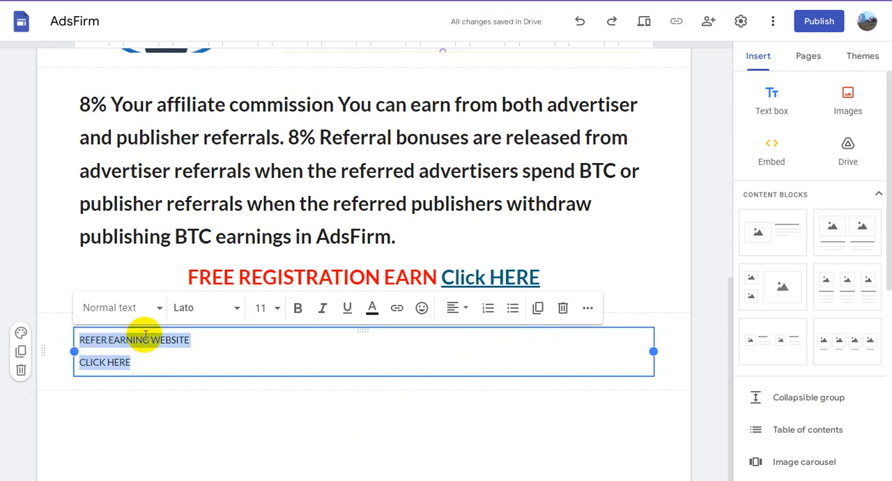
{"action": "left_click", "coordinate": [278, 309]}
{"action": "left_click", "coordinate": [260, 278]}
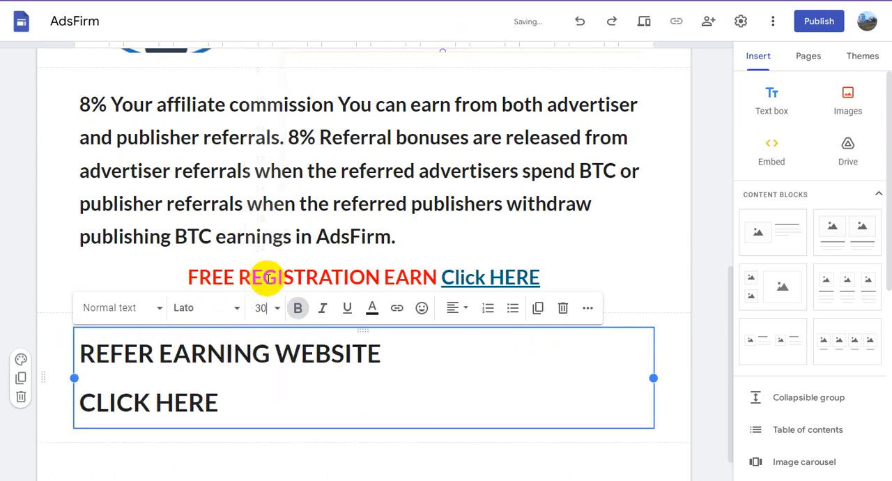
{"action": "left_click", "coordinate": [460, 309]}
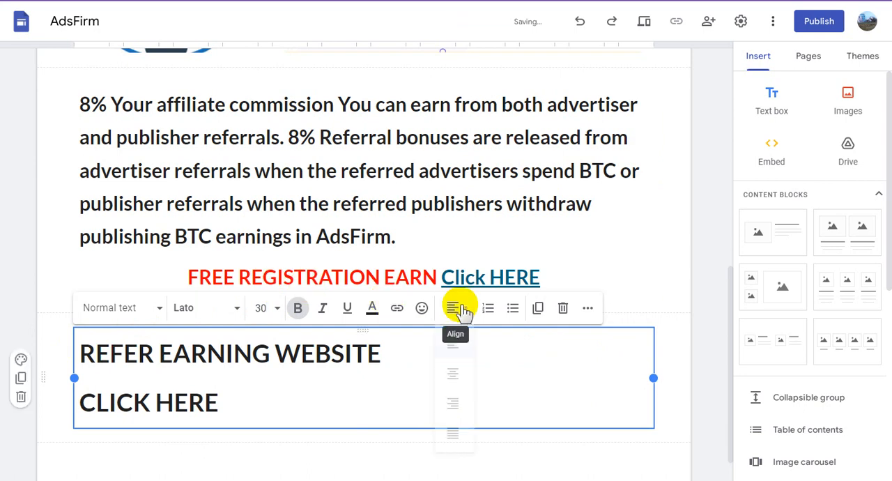
{"action": "left_click", "coordinate": [462, 379]}
{"action": "left_click", "coordinate": [454, 370]}
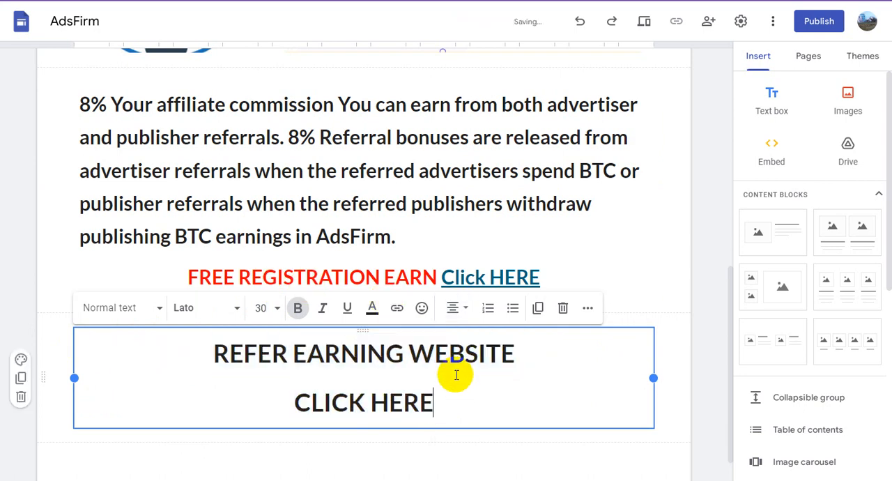
- Colour the "REFER EARNING WEBSITE" and "CLICK HERE" lines red
{"action": "left_click_drag", "start_coordinate": [441, 386], "coordinate": [216, 363]}
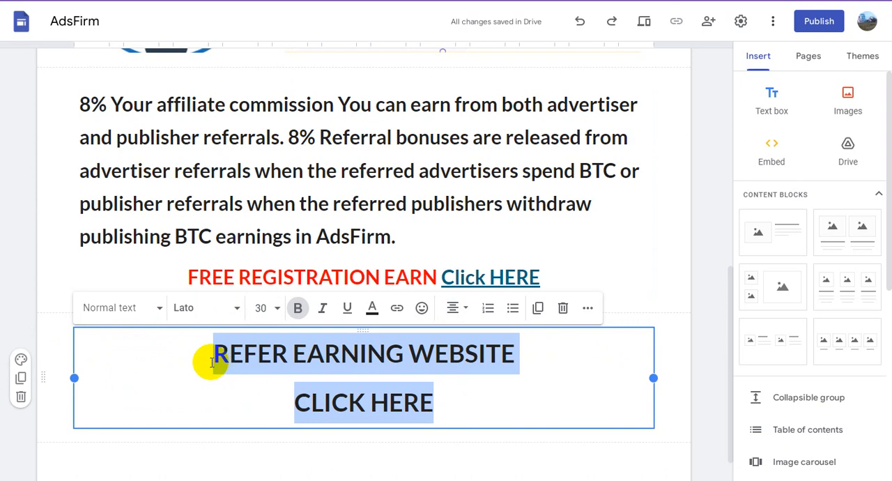
{"action": "left_click", "coordinate": [373, 308]}
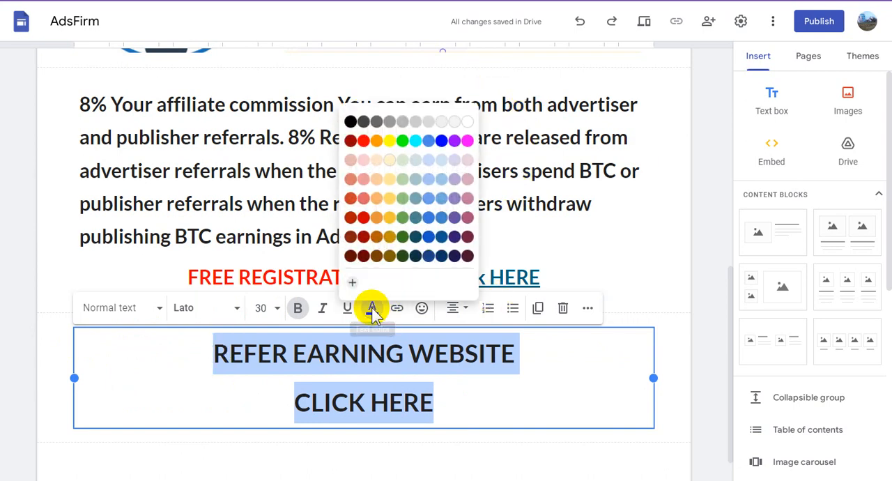
{"action": "left_click", "coordinate": [363, 141]}
{"action": "left_click", "coordinate": [473, 385]}
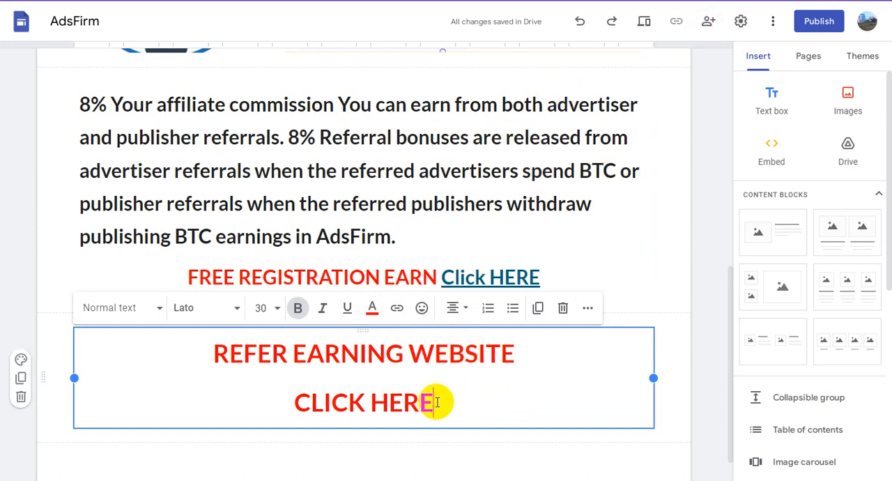
- Link the "CLICK HERE" line under "REFER EARNING WEBSITE" to the copied sites.google.com/view/referappsincome address
{"action": "left_click_drag", "start_coordinate": [434, 402], "coordinate": [296, 400]}
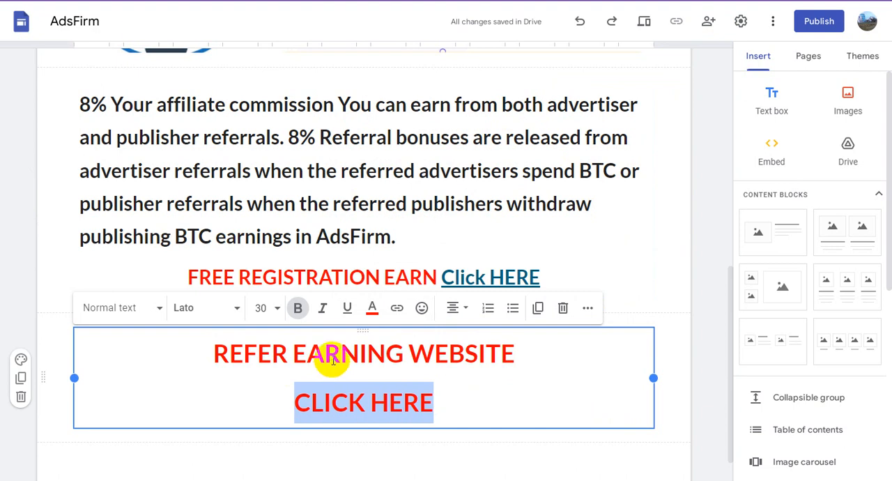
{"action": "left_click", "coordinate": [396, 311]}
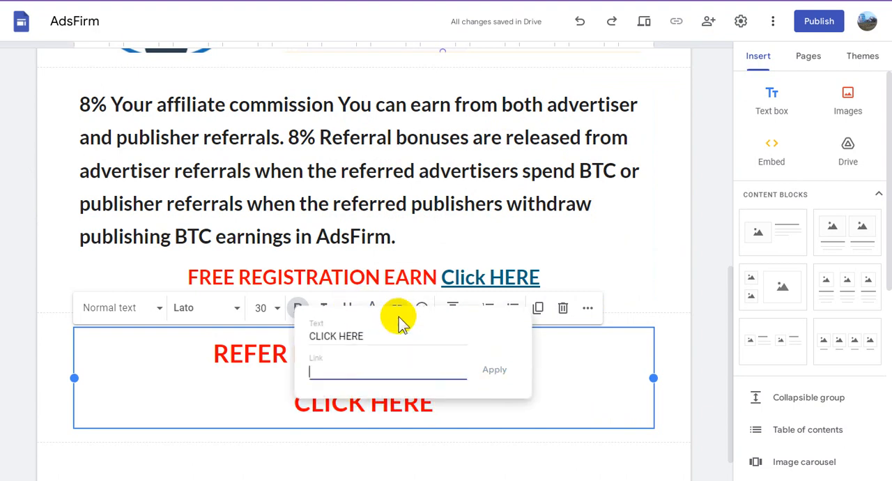
{"action": "left_click", "coordinate": [418, 370]}
{"action": "type", "text": "https://sites.google.com/view/referappsincome"}
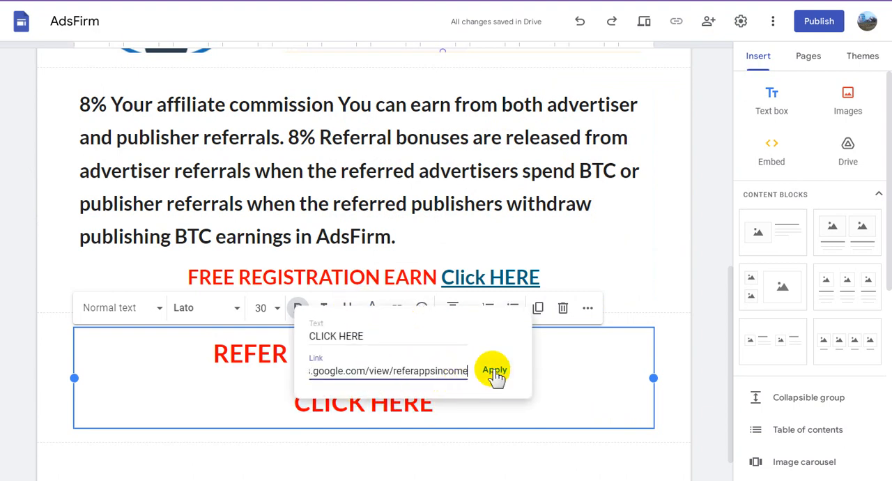
{"action": "left_click", "coordinate": [494, 371]}
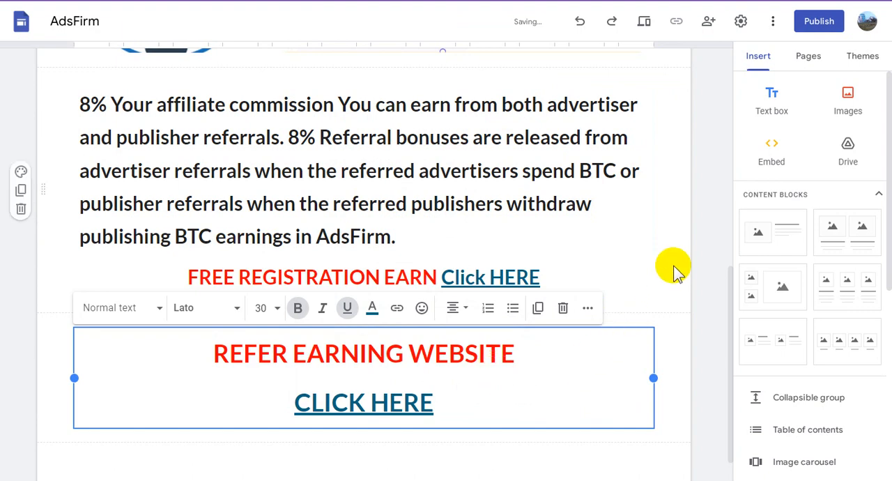
{"action": "left_click", "coordinate": [640, 284]}
- Add a navigation link named "Refer Earn Website" to the copied Google Sites address, opening in a new tab
{"action": "scroll", "coordinate": [639, 286], "scroll_direction": "up", "scroll_amount": 7}
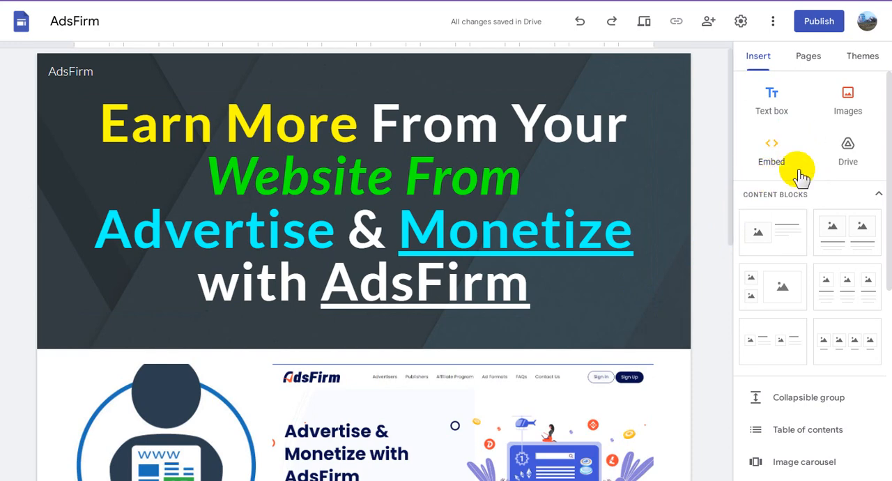
{"action": "left_click", "coordinate": [808, 61]}
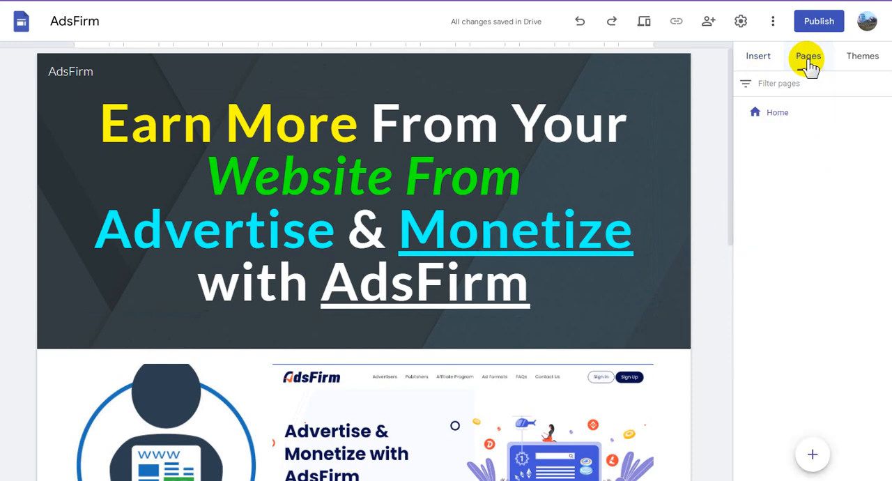
{"action": "mouse_move", "coordinate": [815, 456]}
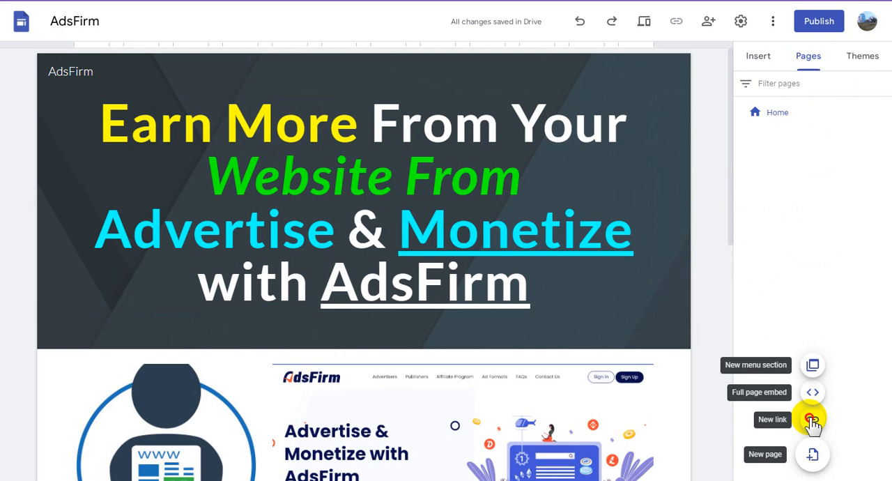
{"action": "left_click", "coordinate": [812, 420]}
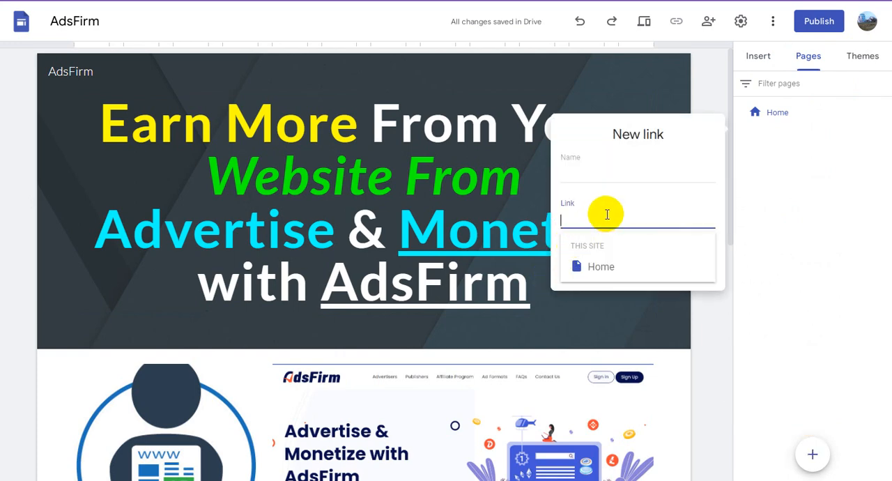
{"action": "type", "text": "https://sites.google.com/view/referappsincome"}
{"action": "left_click", "coordinate": [591, 169]}
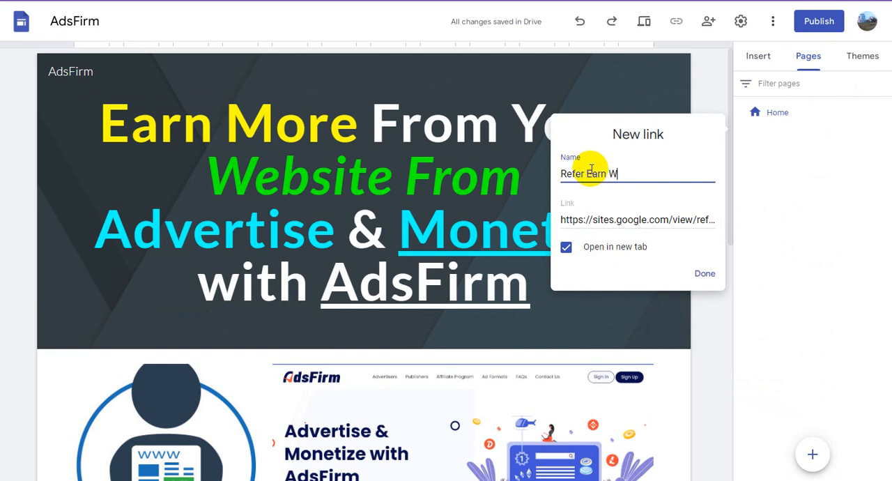
{"action": "left_click", "coordinate": [705, 273]}
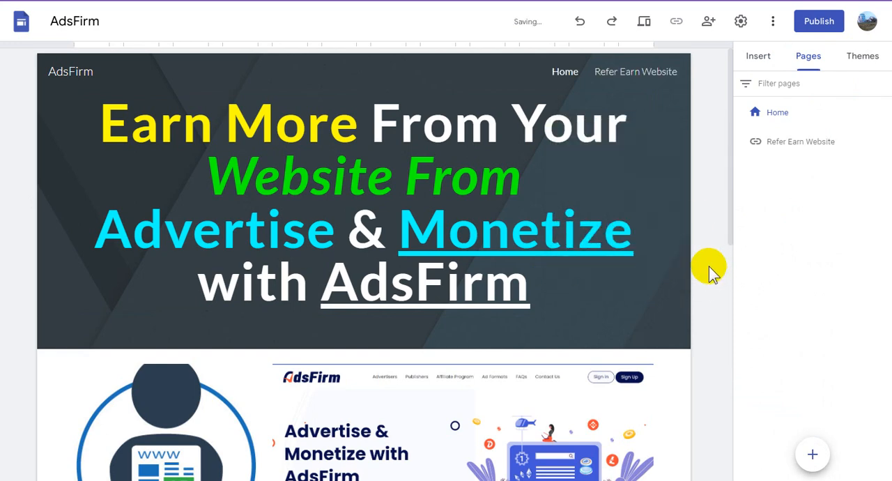
- Switch to the AdsFirm ad units list and copy the code of the Ads01 728x90 unit
{"action": "left_click", "coordinate": [596, 156]}
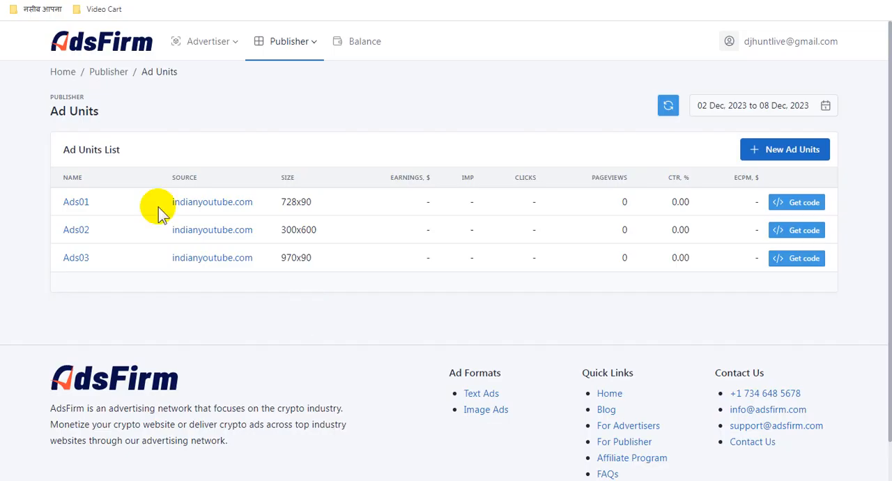
{"action": "left_click", "coordinate": [795, 204]}
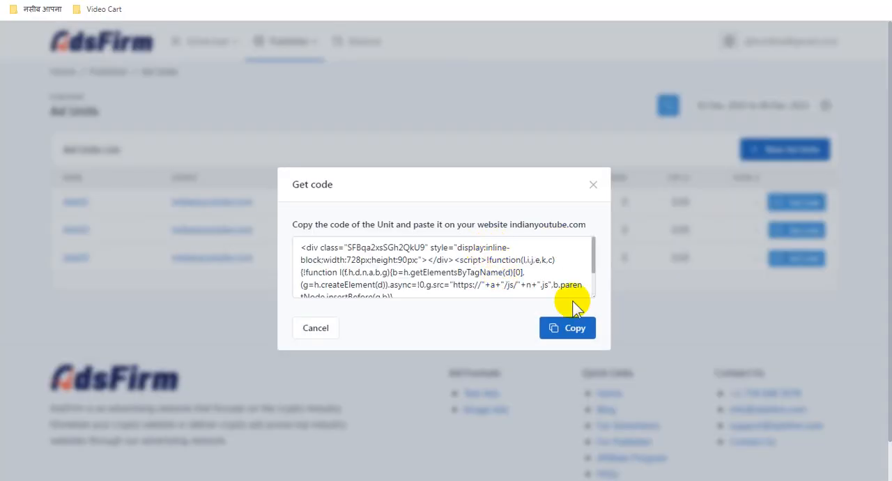
{"action": "left_click", "coordinate": [570, 333]}
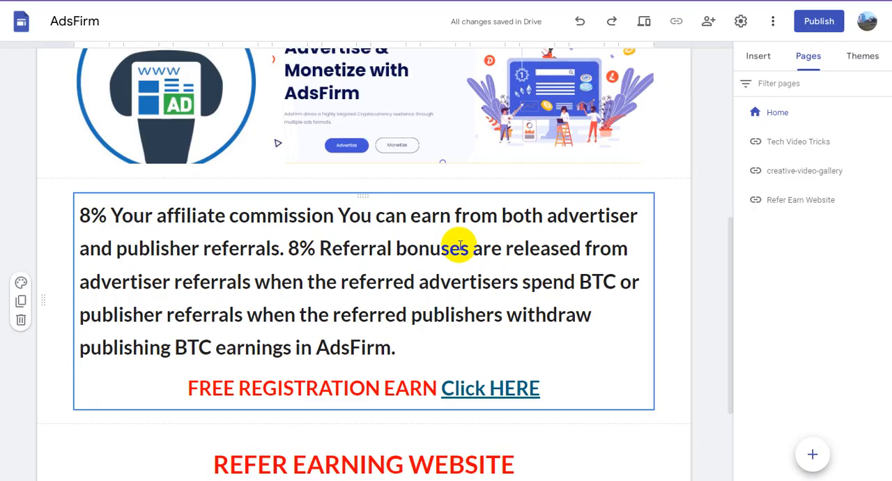
- Back in Google Sites, embed the copied Ads01 code below the registration line and move the block toward the middle of its section
{"action": "scroll", "coordinate": [425, 245], "scroll_direction": "up", "scroll_amount": 10}
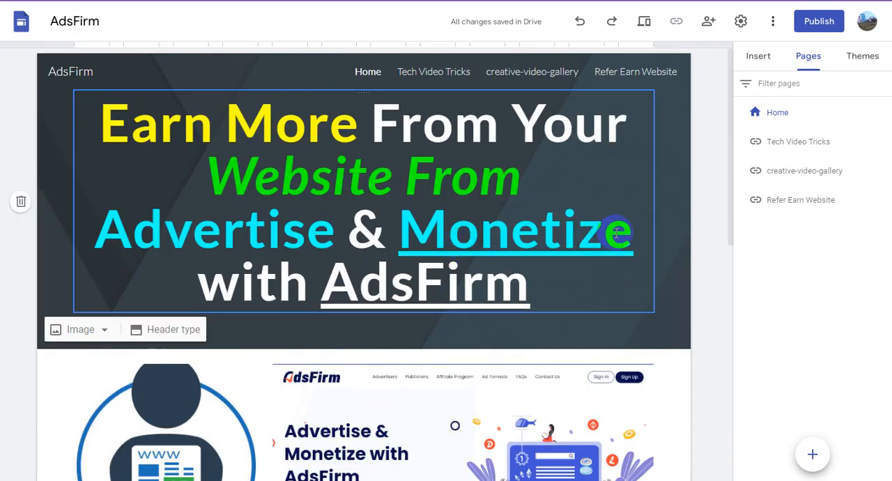
{"action": "left_click", "coordinate": [758, 57]}
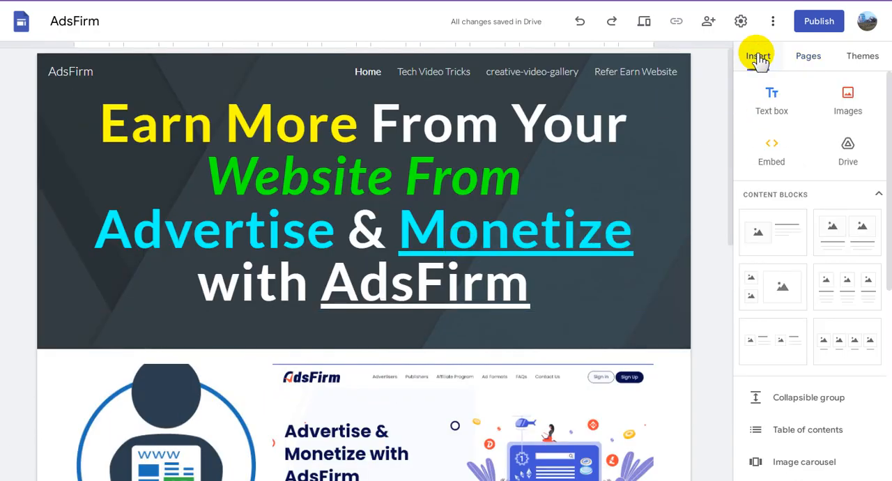
{"action": "scroll", "coordinate": [448, 278], "scroll_direction": "down", "scroll_amount": 5}
{"action": "scroll", "coordinate": [449, 279], "scroll_direction": "down", "scroll_amount": 3}
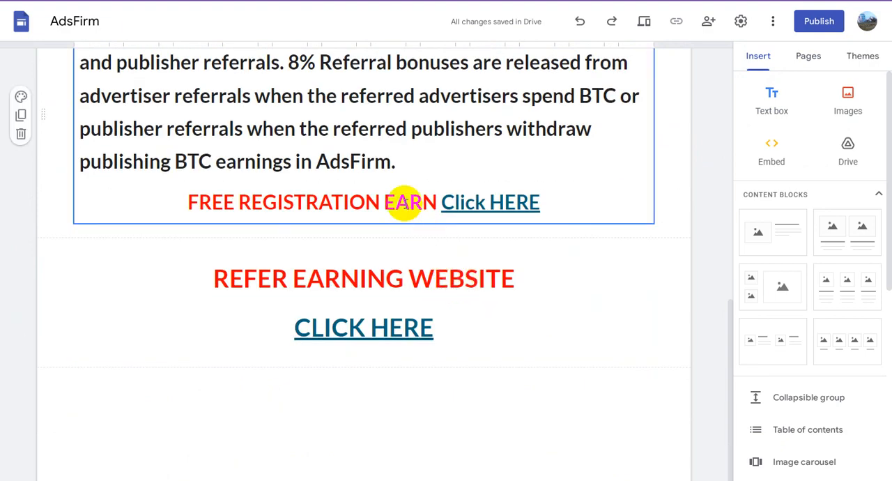
{"action": "left_click", "coordinate": [404, 202]}
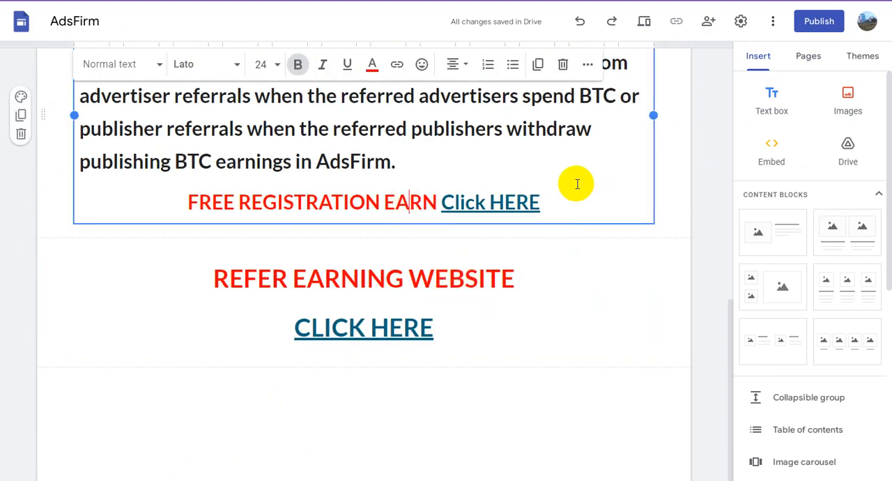
{"action": "left_click", "coordinate": [769, 148]}
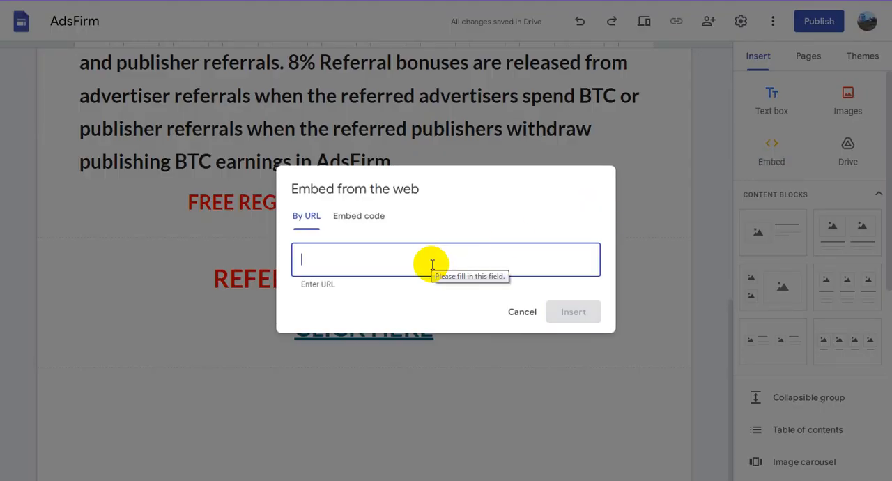
{"action": "left_click", "coordinate": [356, 218]}
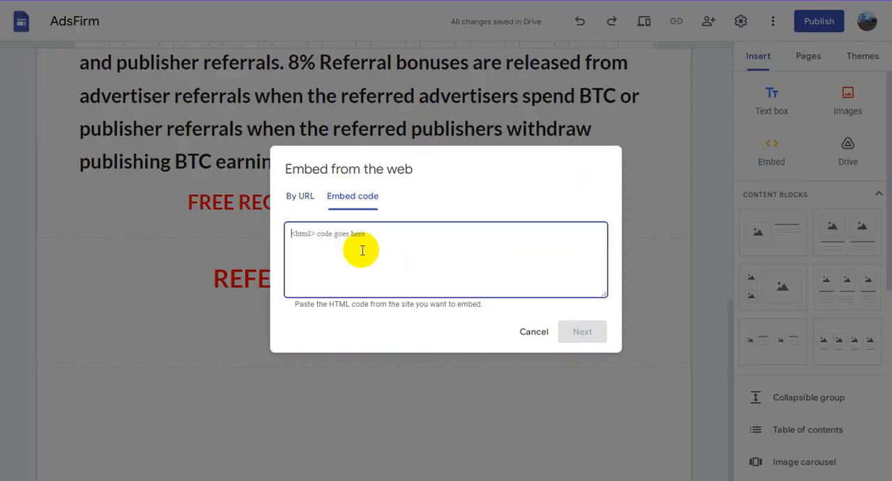
{"action": "key", "text": "ctrl+v"}
{"action": "left_click", "coordinate": [578, 333]}
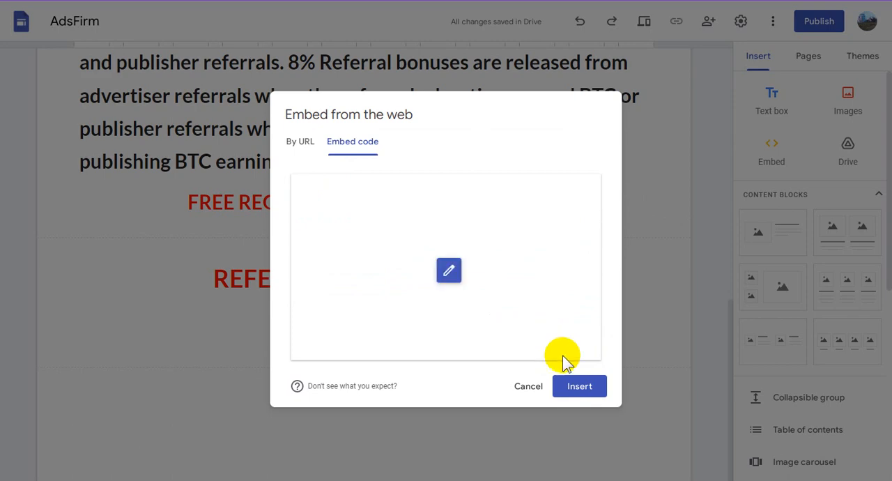
{"action": "left_click", "coordinate": [587, 388]}
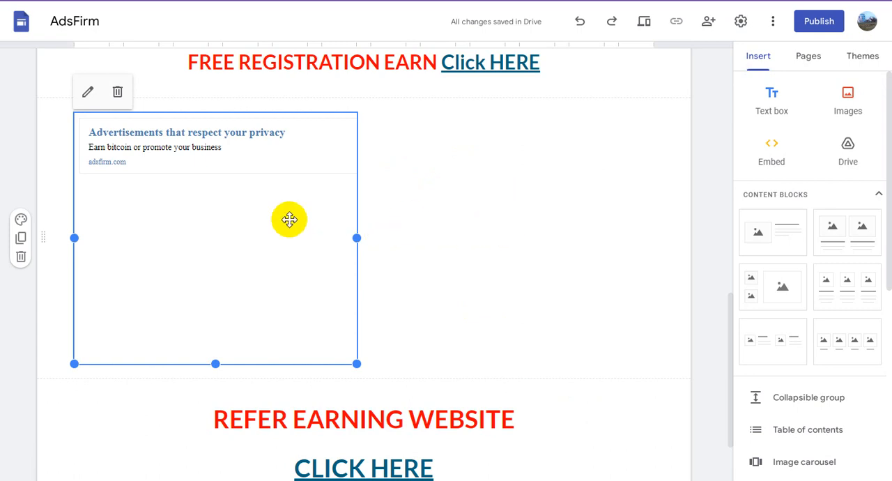
{"action": "left_click_drag", "start_coordinate": [269, 219], "coordinate": [402, 223]}
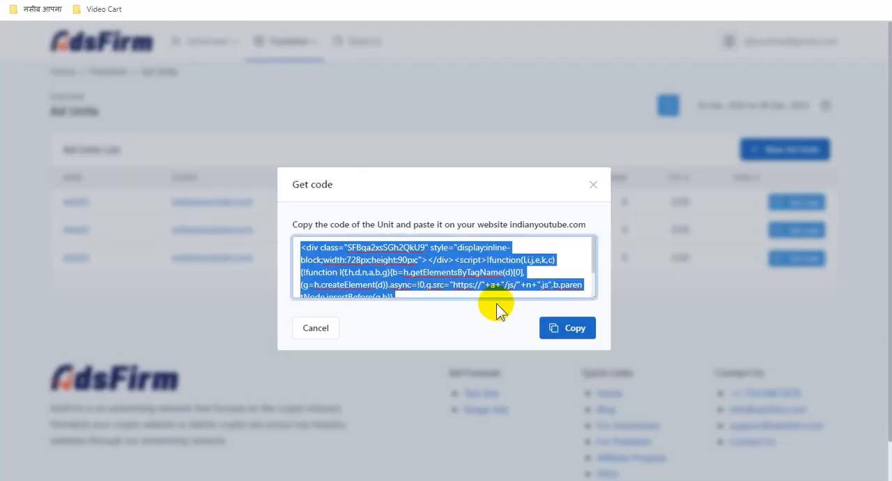
- Copy the code of the Ads03 970x90 unit from the ad units list
{"action": "left_click", "coordinate": [593, 183]}
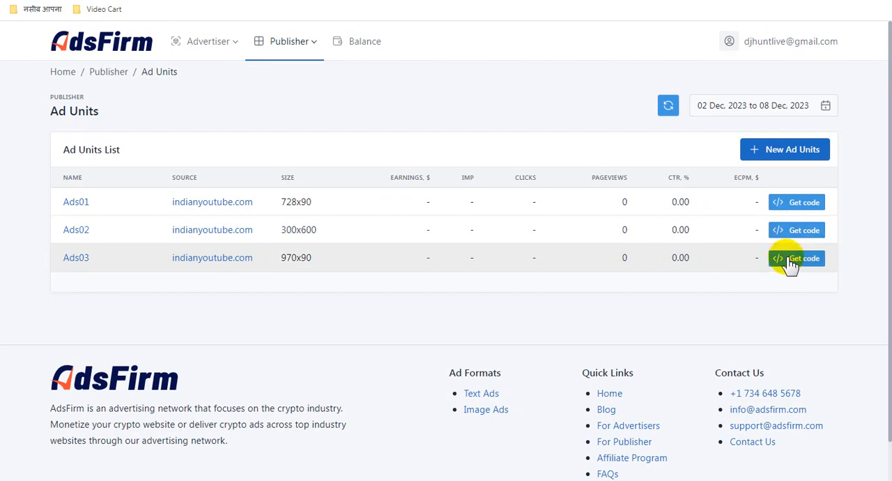
{"action": "left_click", "coordinate": [790, 259]}
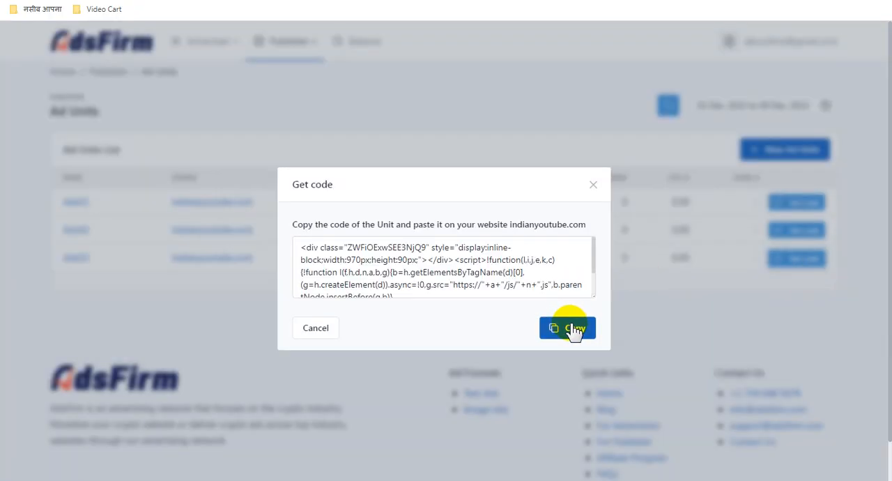
{"action": "left_click", "coordinate": [571, 327]}
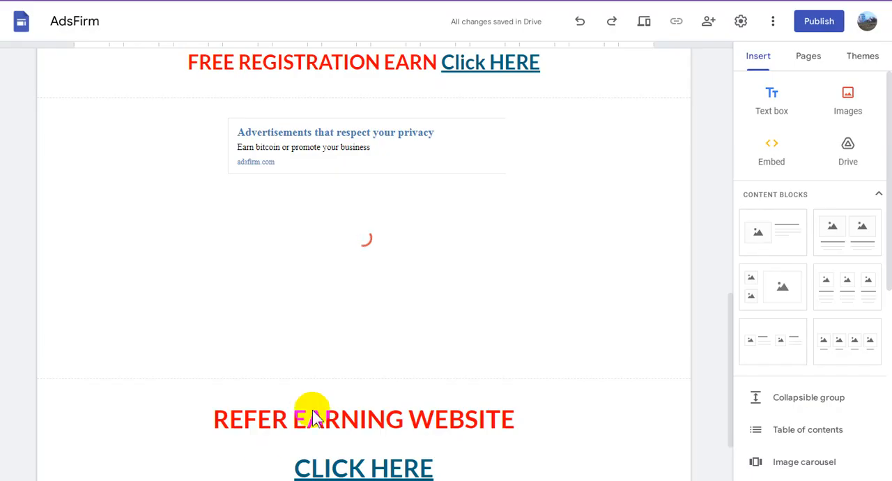
- Back in Google Sites, embed the copied Ads03 code below the "REFER EARNING WEBSITE" block and move it to the middle of its section
{"action": "left_click", "coordinate": [434, 288]}
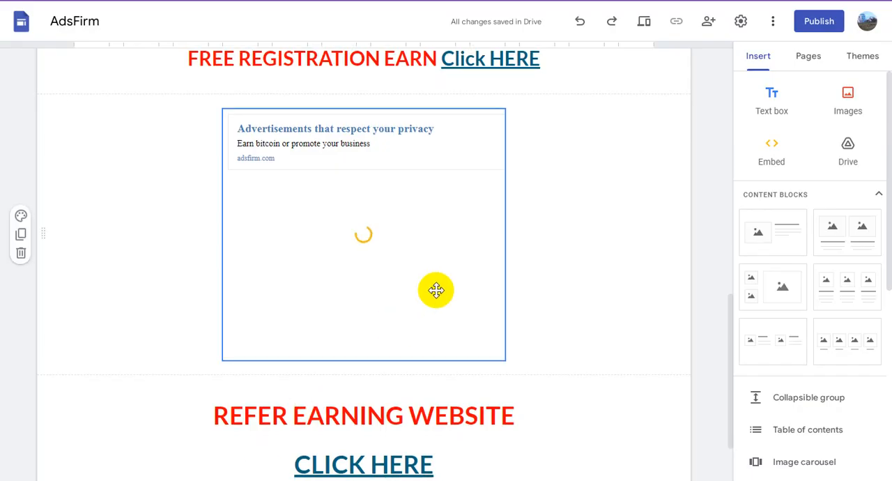
{"action": "scroll", "coordinate": [436, 290], "scroll_direction": "down", "scroll_amount": 2}
{"action": "left_click", "coordinate": [429, 282]}
{"action": "left_click", "coordinate": [433, 278]}
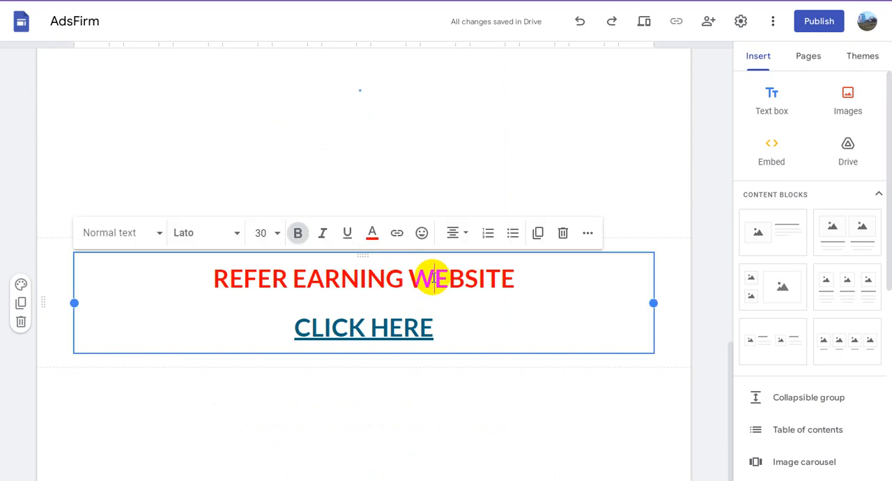
{"action": "left_click", "coordinate": [770, 150]}
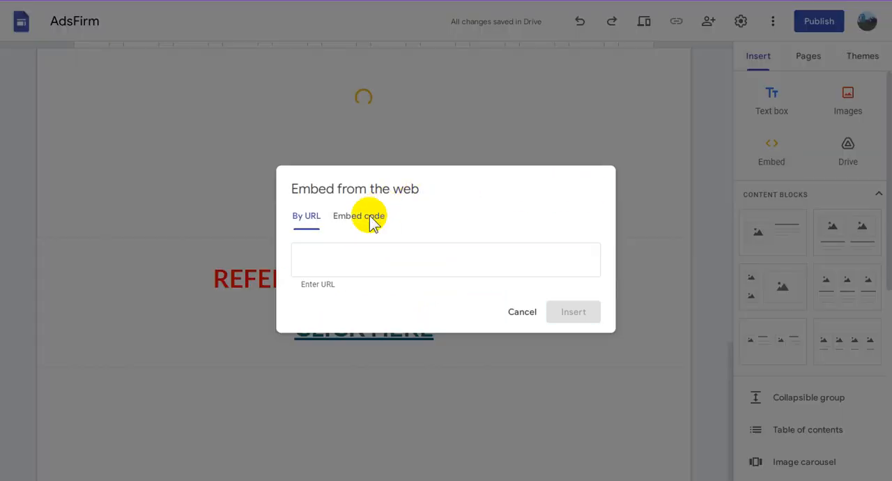
{"action": "left_click", "coordinate": [359, 216]}
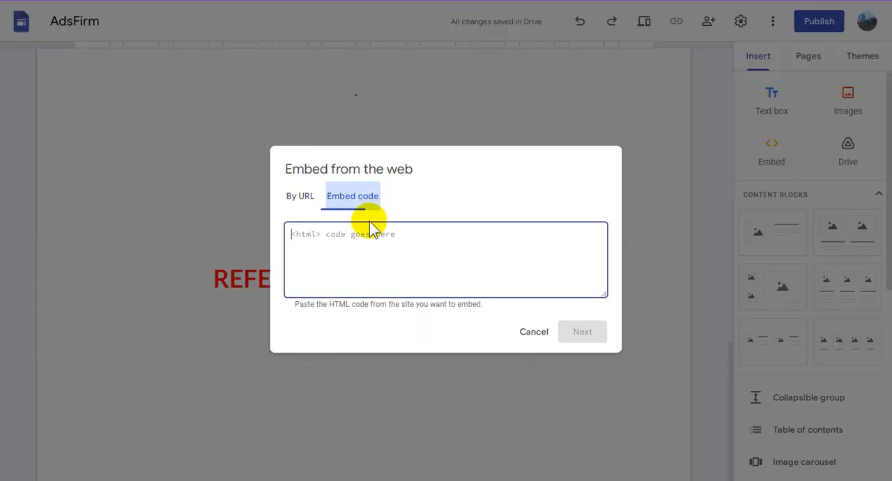
{"action": "key", "text": "ctrl+v"}
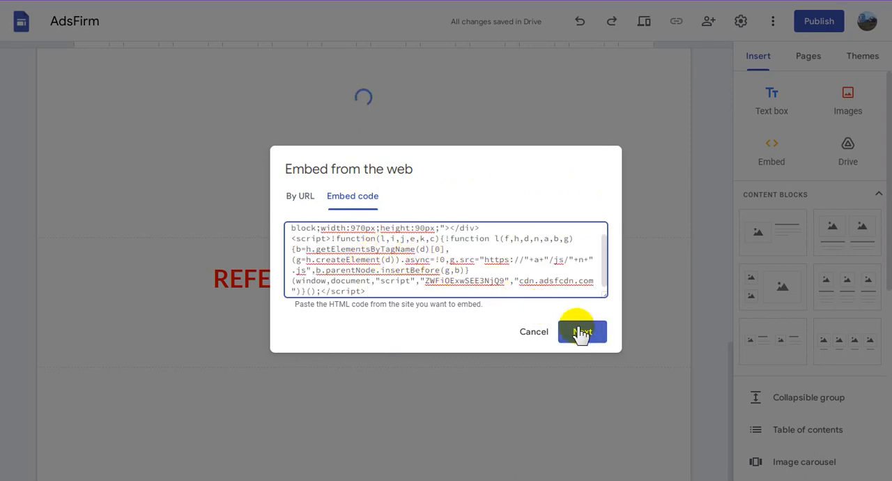
{"action": "left_click", "coordinate": [582, 331]}
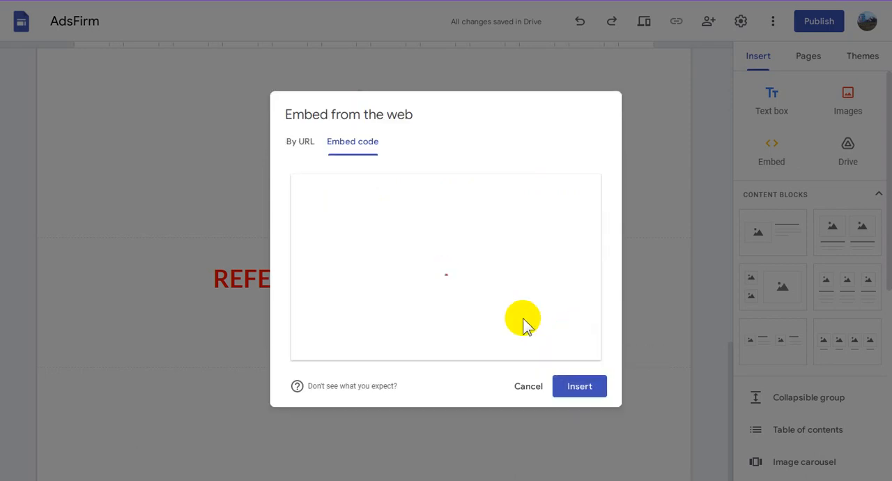
{"action": "left_click", "coordinate": [583, 386]}
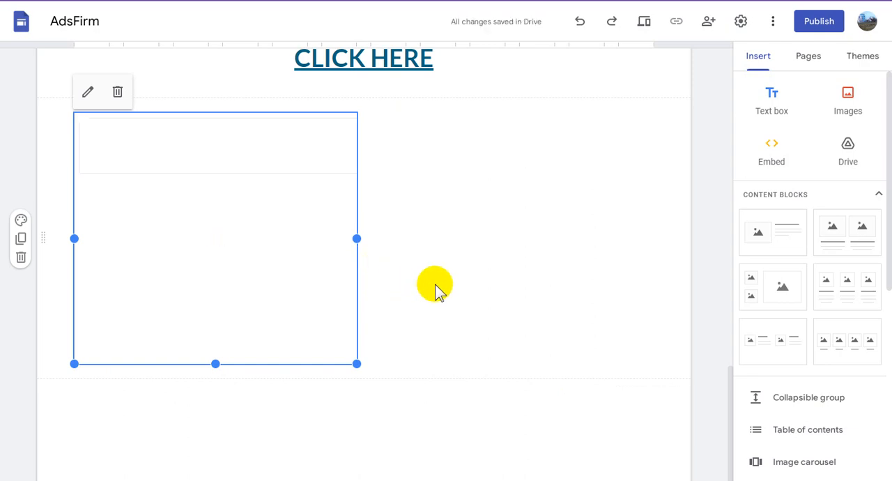
{"action": "left_click_drag", "start_coordinate": [331, 217], "coordinate": [403, 223]}
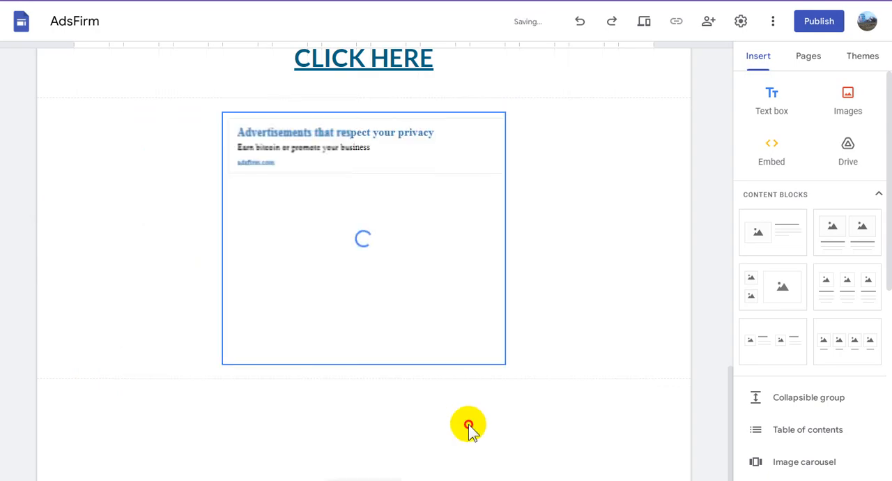
- Review the page draft from the header's navigation links down to both embedded ad units
{"action": "scroll", "coordinate": [471, 404], "scroll_direction": "up", "scroll_amount": 6}
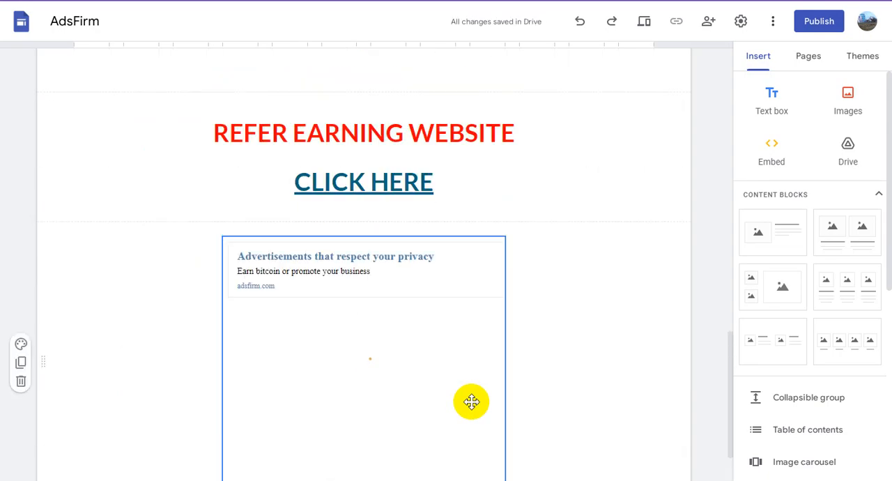
{"action": "scroll", "coordinate": [471, 402], "scroll_direction": "up", "scroll_amount": 6}
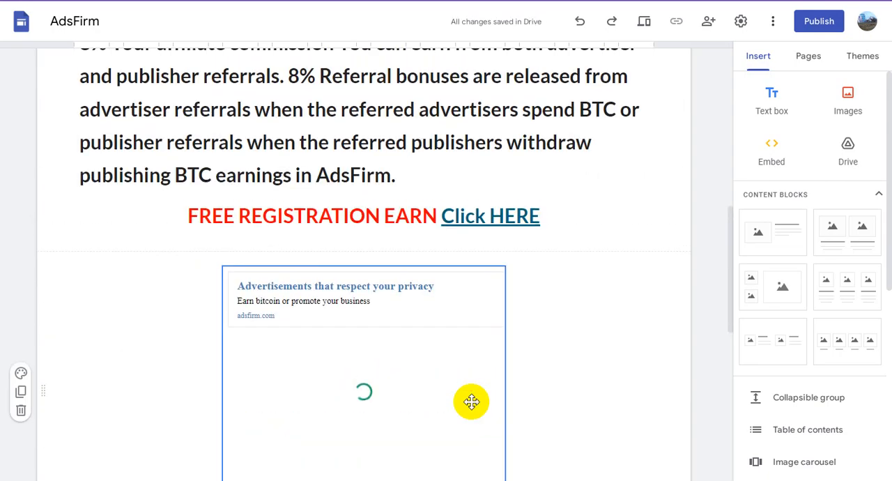
{"action": "scroll", "coordinate": [471, 402], "scroll_direction": "up", "scroll_amount": 3}
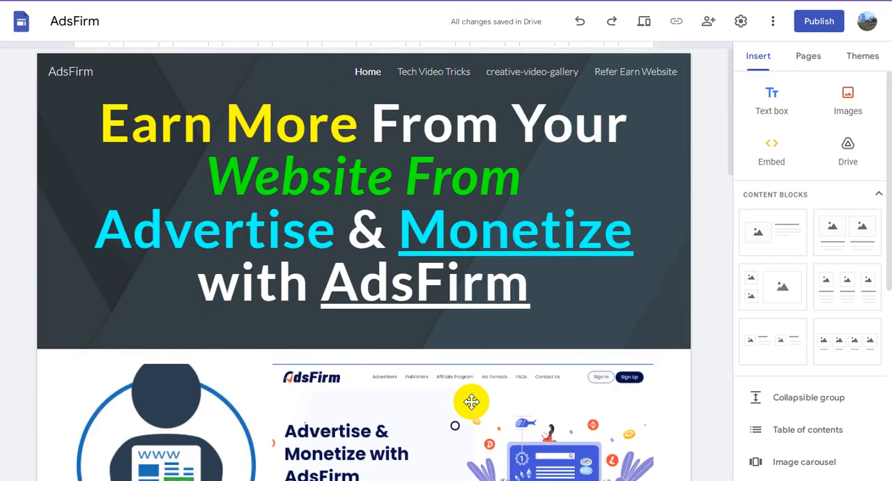
{"action": "scroll", "coordinate": [471, 402], "scroll_direction": "down", "scroll_amount": 15}
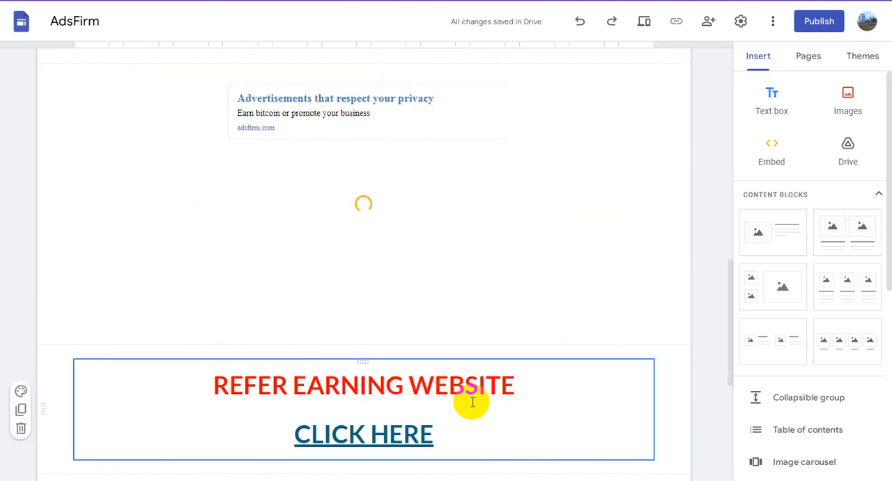
{"action": "scroll", "coordinate": [472, 402], "scroll_direction": "down", "scroll_amount": 6}
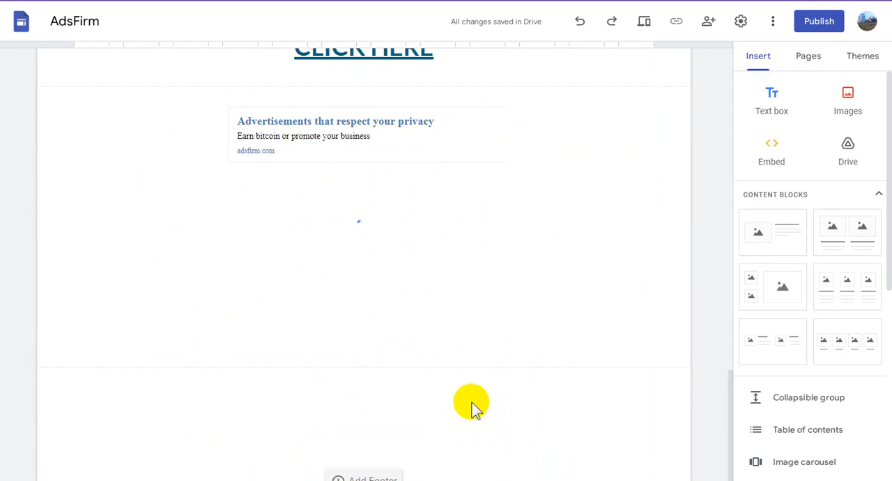
{"action": "scroll", "coordinate": [472, 408], "scroll_direction": "up", "scroll_amount": 20}
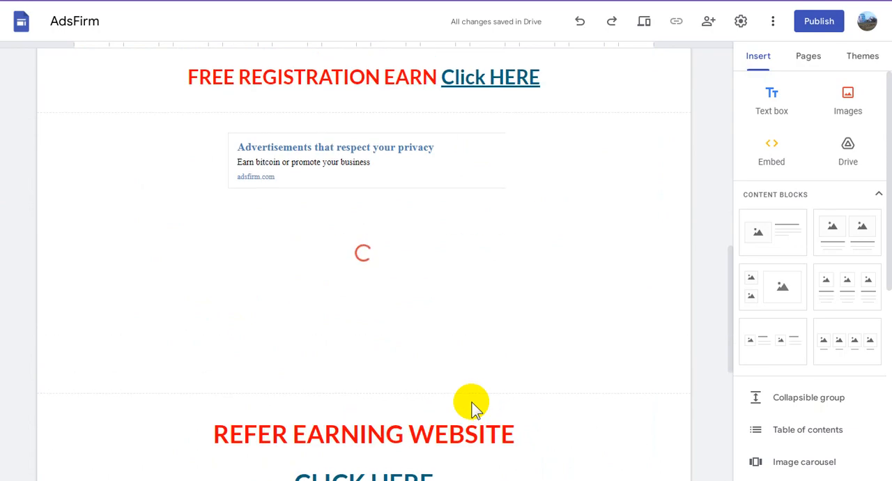
{"action": "scroll", "coordinate": [472, 409], "scroll_direction": "up", "scroll_amount": 2}
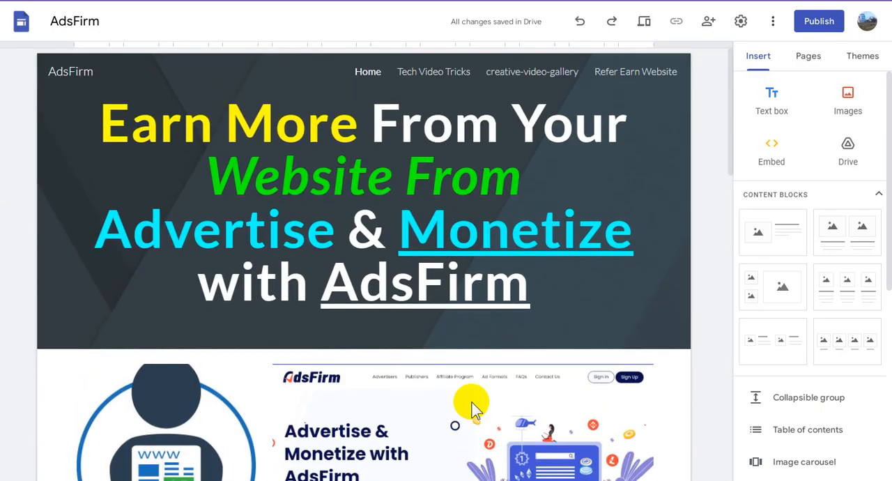
- Set the site's brand images: the AD figure picture as logo and favicon, with logo alt text beginning "How To Earn More From Your Website"
{"action": "left_click", "coordinate": [410, 190]}
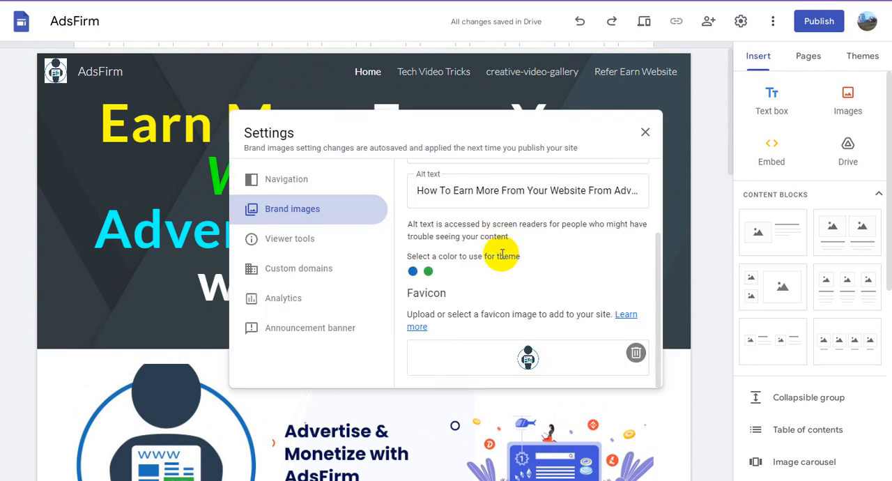
{"action": "scroll", "coordinate": [554, 285], "scroll_direction": "up", "scroll_amount": 3}
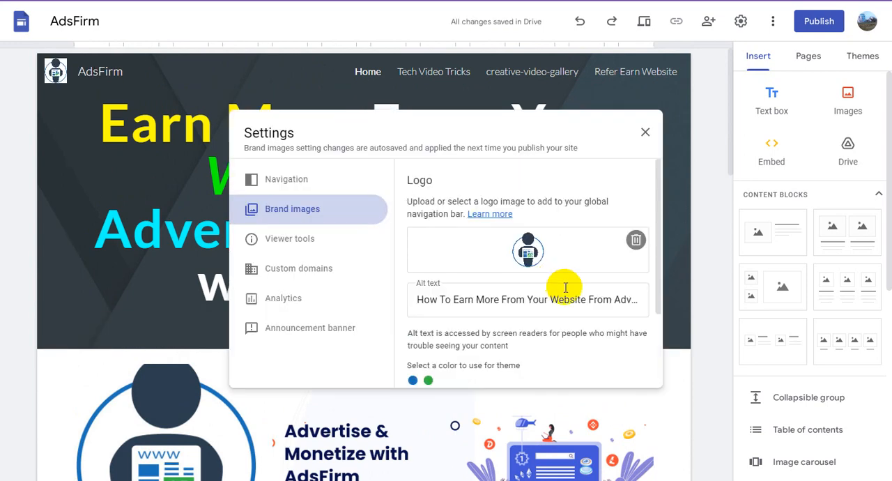
{"action": "left_click", "coordinate": [683, 163]}
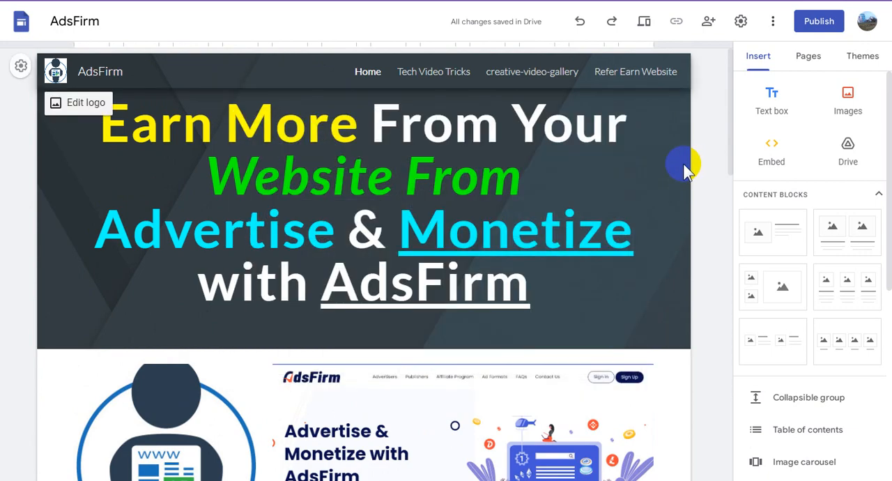
- Publish the site to the web at the address "adsfirmpublisher"
{"action": "left_click", "coordinate": [815, 26]}
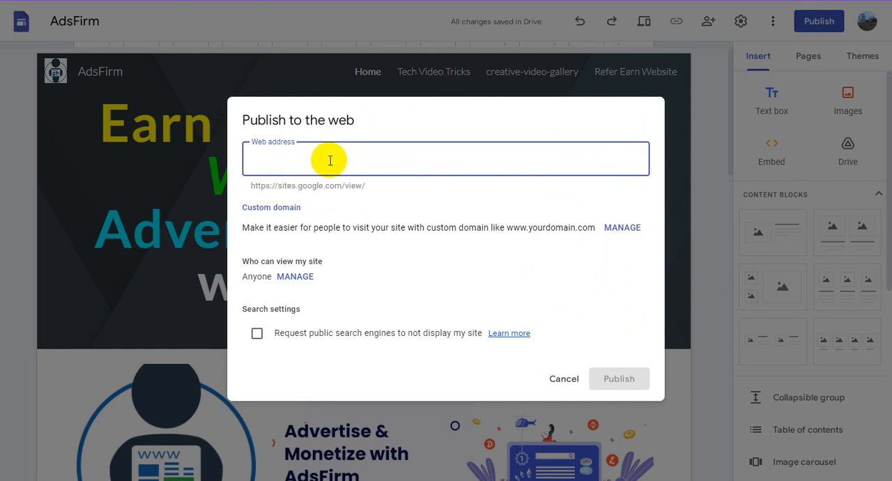
{"action": "type", "text": "adsfirm"}
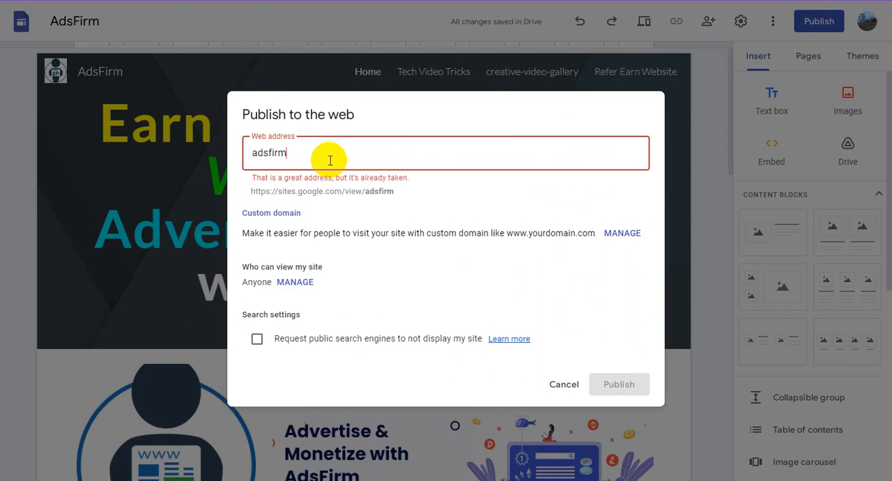
{"action": "type", "text": "publisher"}
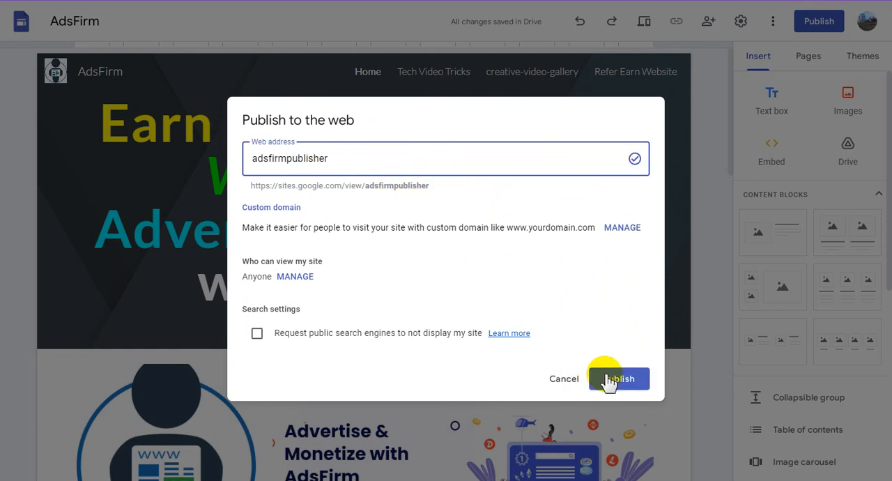
{"action": "left_click", "coordinate": [609, 378]}
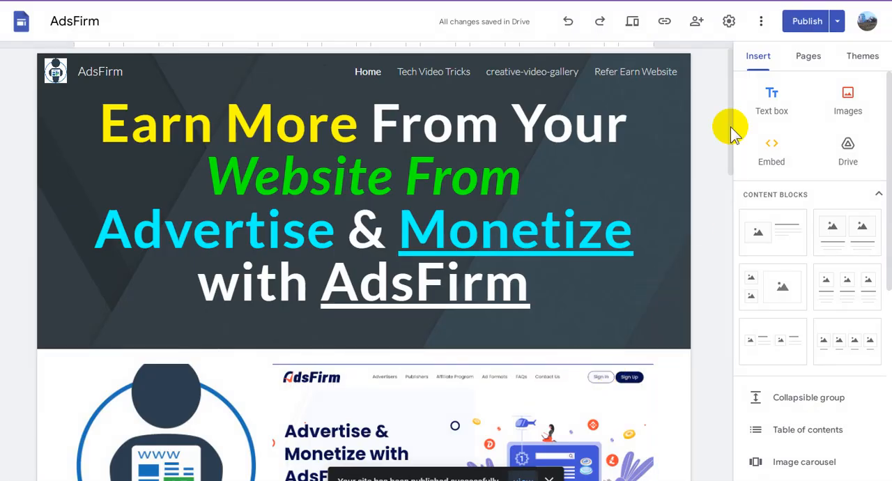
- Check the site for unpublished changes, return to the editor and copy the published site link
{"action": "left_click", "coordinate": [806, 22]}
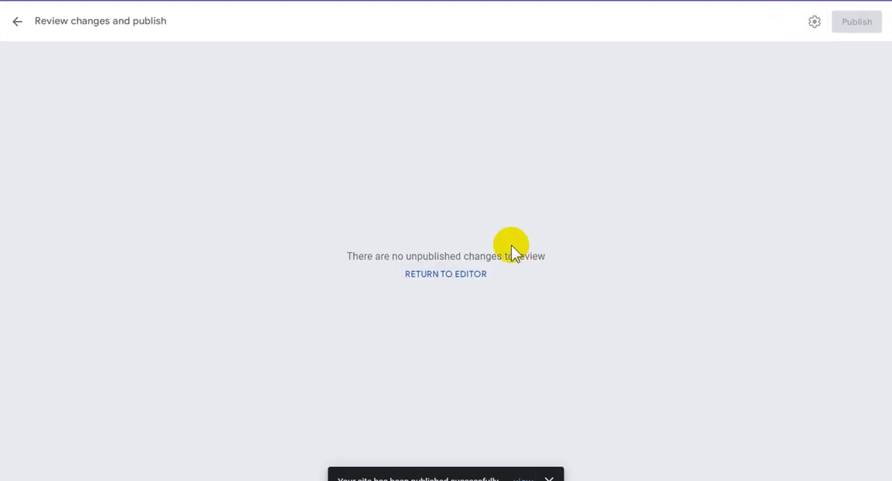
{"action": "left_click", "coordinate": [432, 273]}
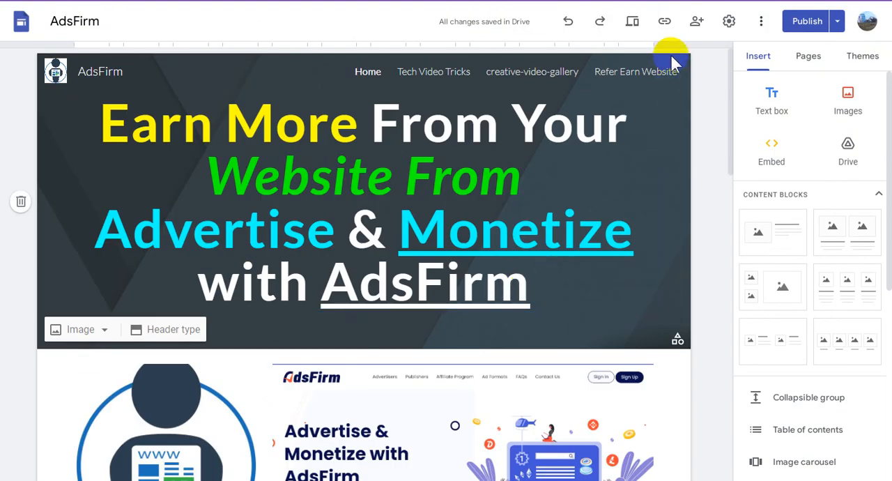
{"action": "left_click", "coordinate": [663, 22]}
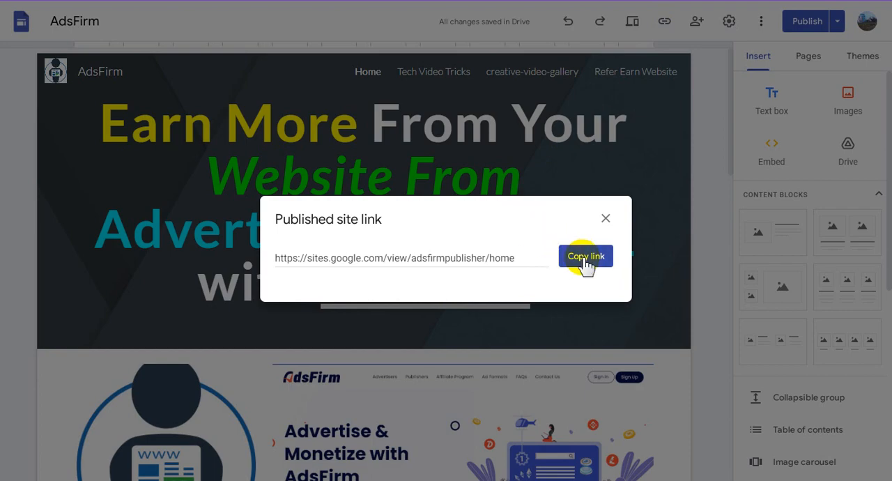
{"action": "left_click", "coordinate": [585, 259]}
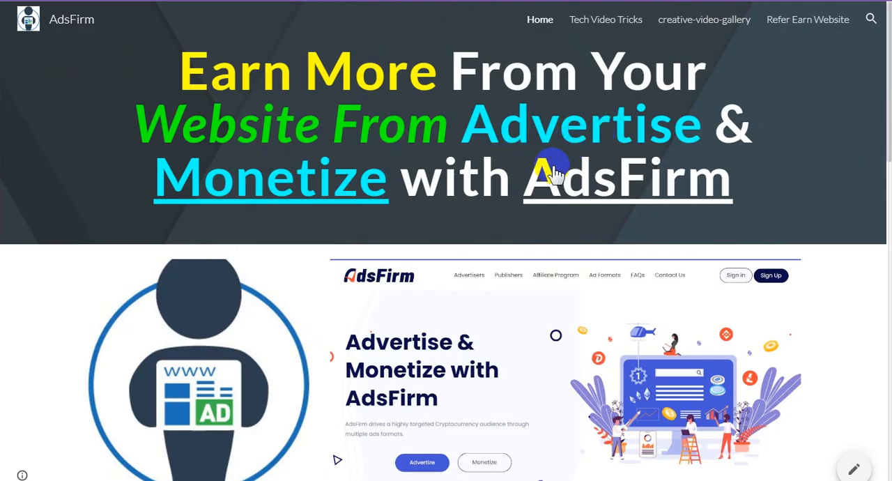
- Examine the published page's images, commission text, registration and referral links, and both embedded AdsFirm ads
{"action": "scroll", "coordinate": [549, 236], "scroll_direction": "down", "scroll_amount": 3}
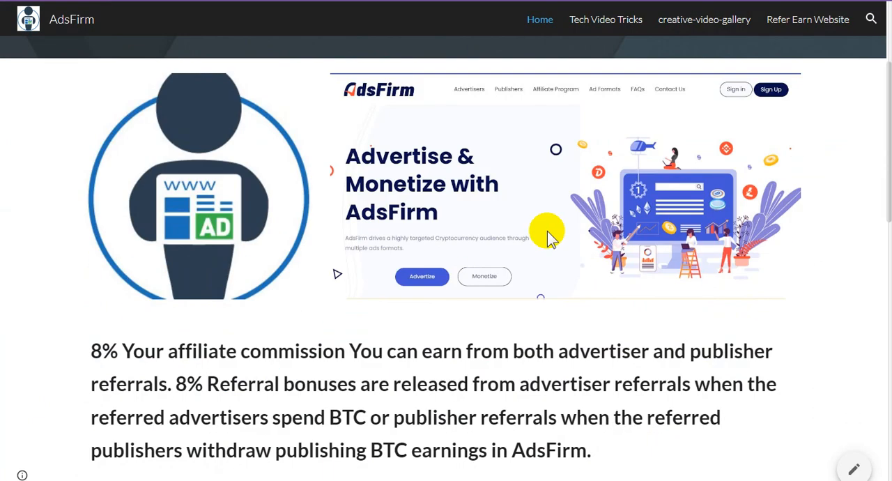
{"action": "scroll", "coordinate": [462, 219], "scroll_direction": "down", "scroll_amount": 3}
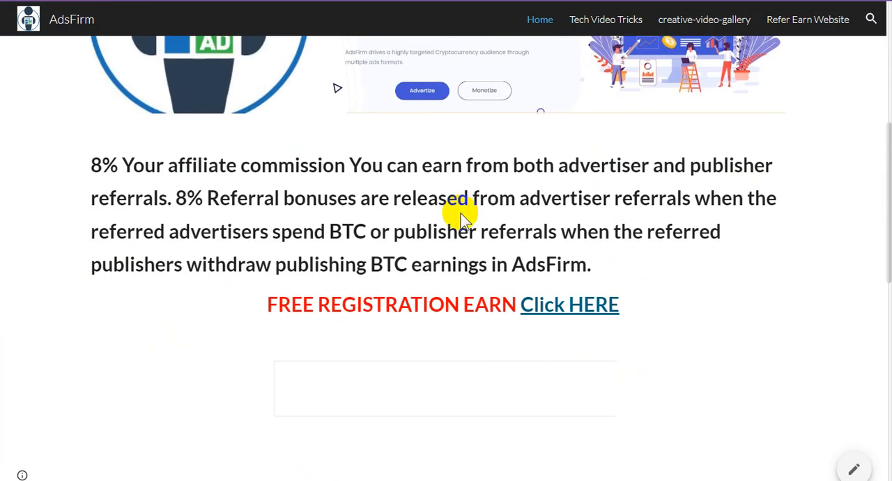
{"action": "scroll", "coordinate": [462, 219], "scroll_direction": "down", "scroll_amount": 3}
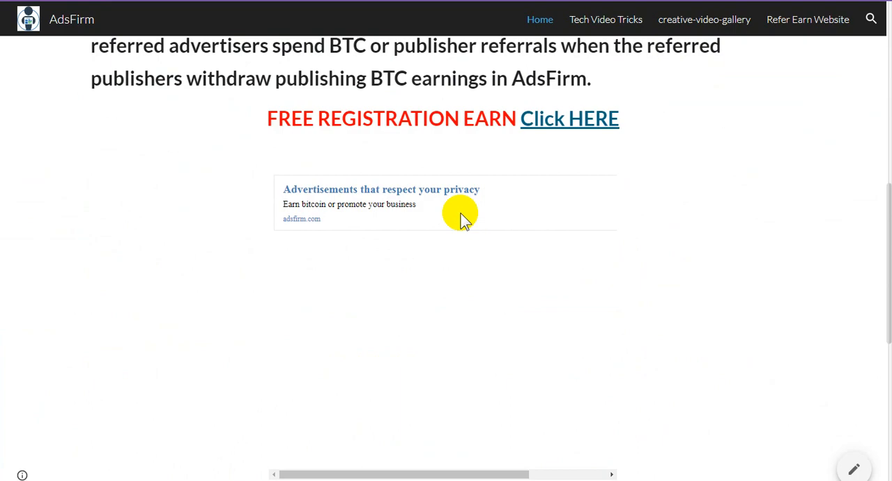
{"action": "scroll", "coordinate": [462, 219], "scroll_direction": "down", "scroll_amount": 3}
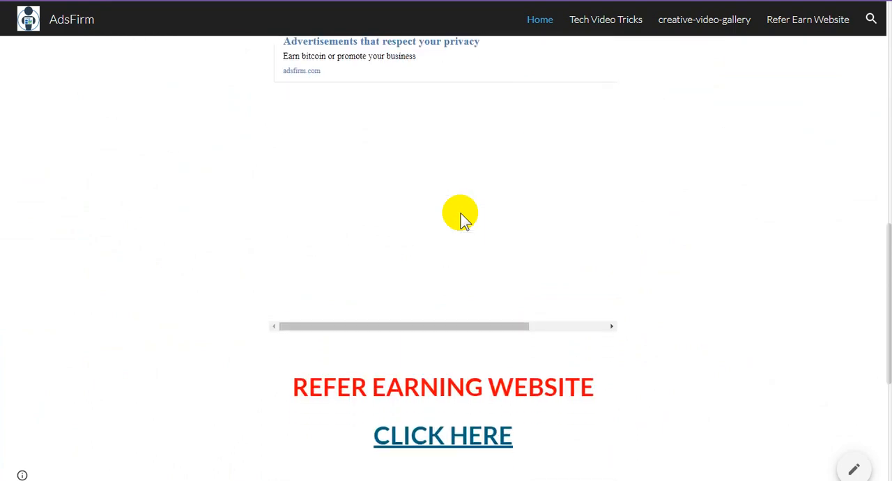
{"action": "scroll", "coordinate": [526, 261], "scroll_direction": "up", "scroll_amount": 2}
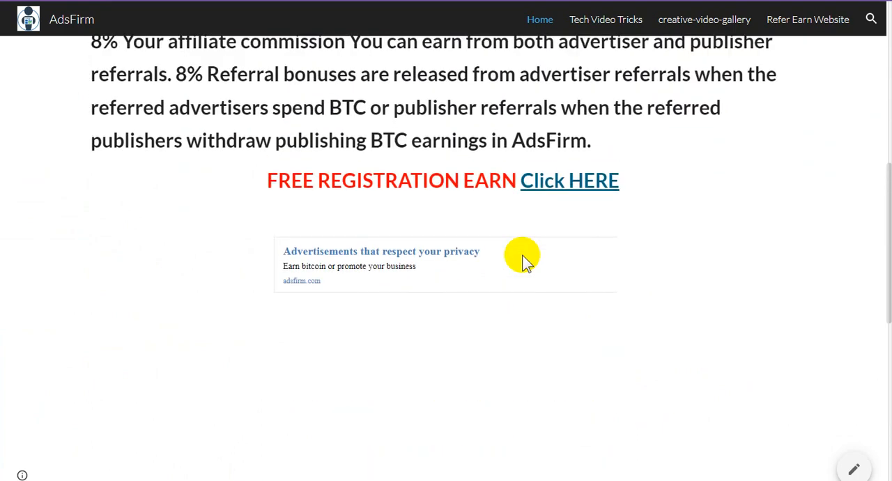
{"action": "scroll", "coordinate": [526, 261], "scroll_direction": "down", "scroll_amount": 6}
{"action": "scroll", "coordinate": [526, 261], "scroll_direction": "down", "scroll_amount": 2}
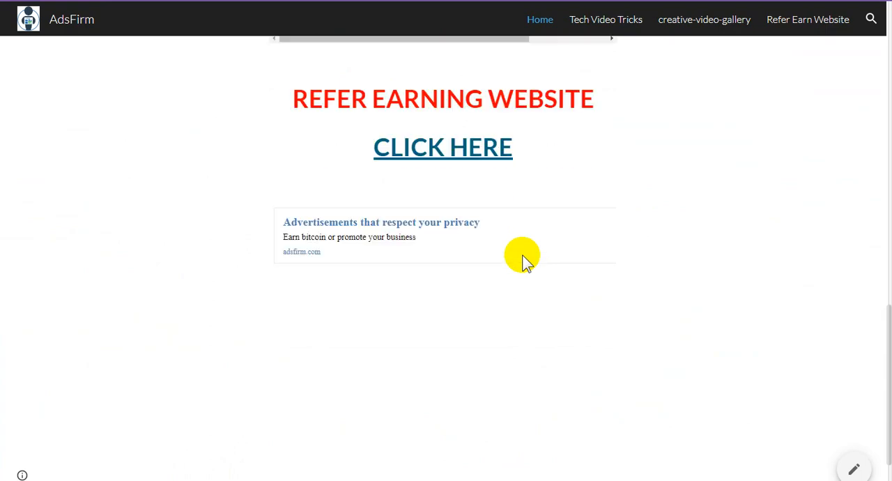
{"action": "scroll", "coordinate": [526, 261], "scroll_direction": "up", "scroll_amount": 15}
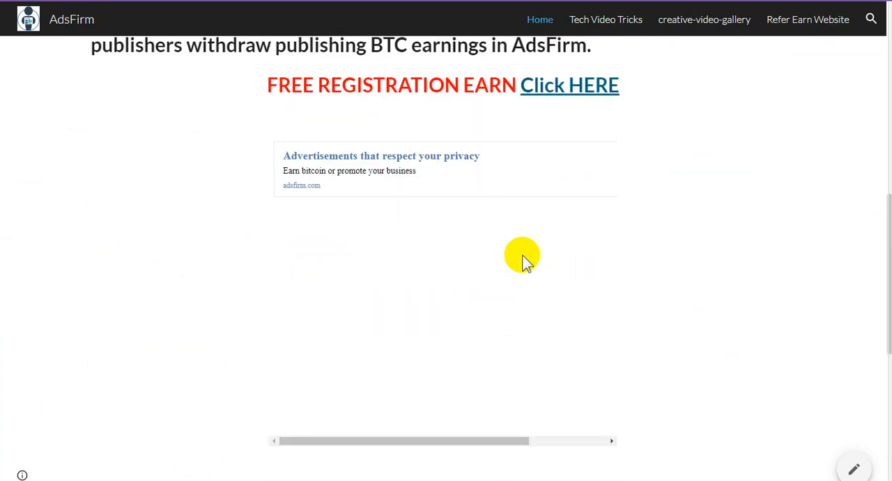